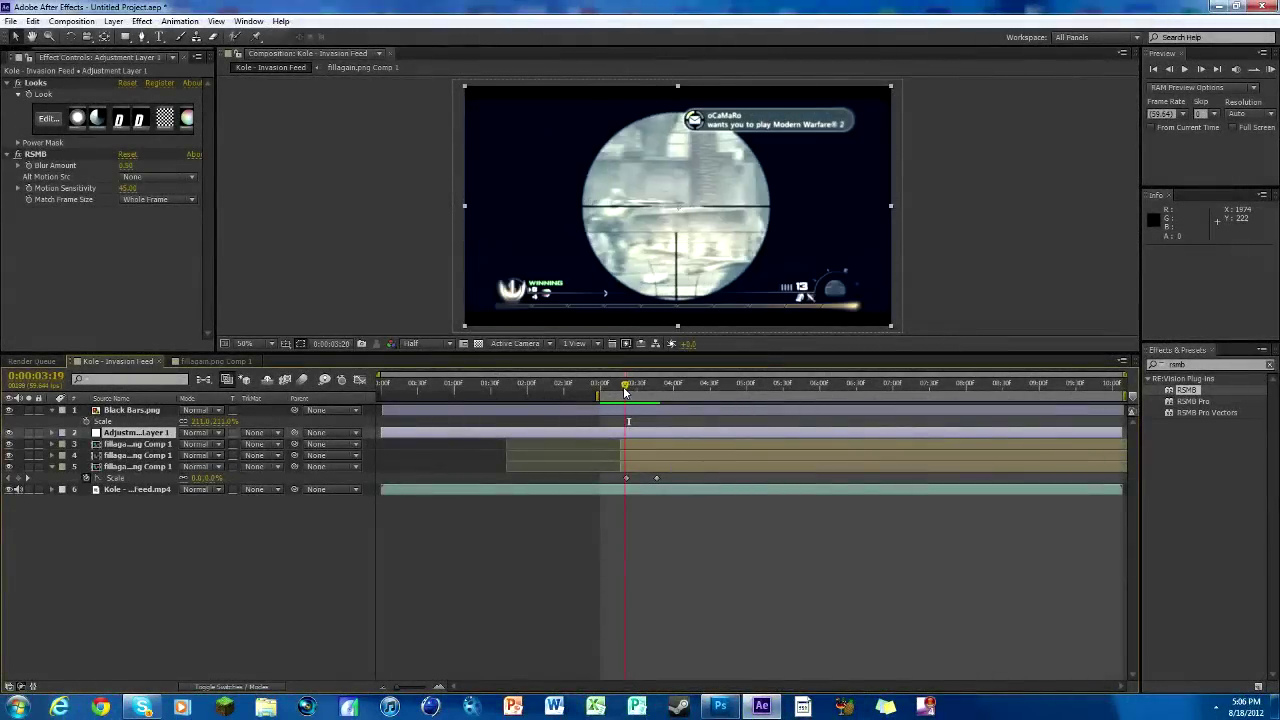
- Delete the adjustment layer and the fillagain.png Comp 1 layers from the Kole - Invasion Feed composition
mouse_move(624, 389)
left_mouse_down()
mouse_move(605, 390)
mouse_move(650, 393)
mouse_move(628, 390)
left_mouse_up()
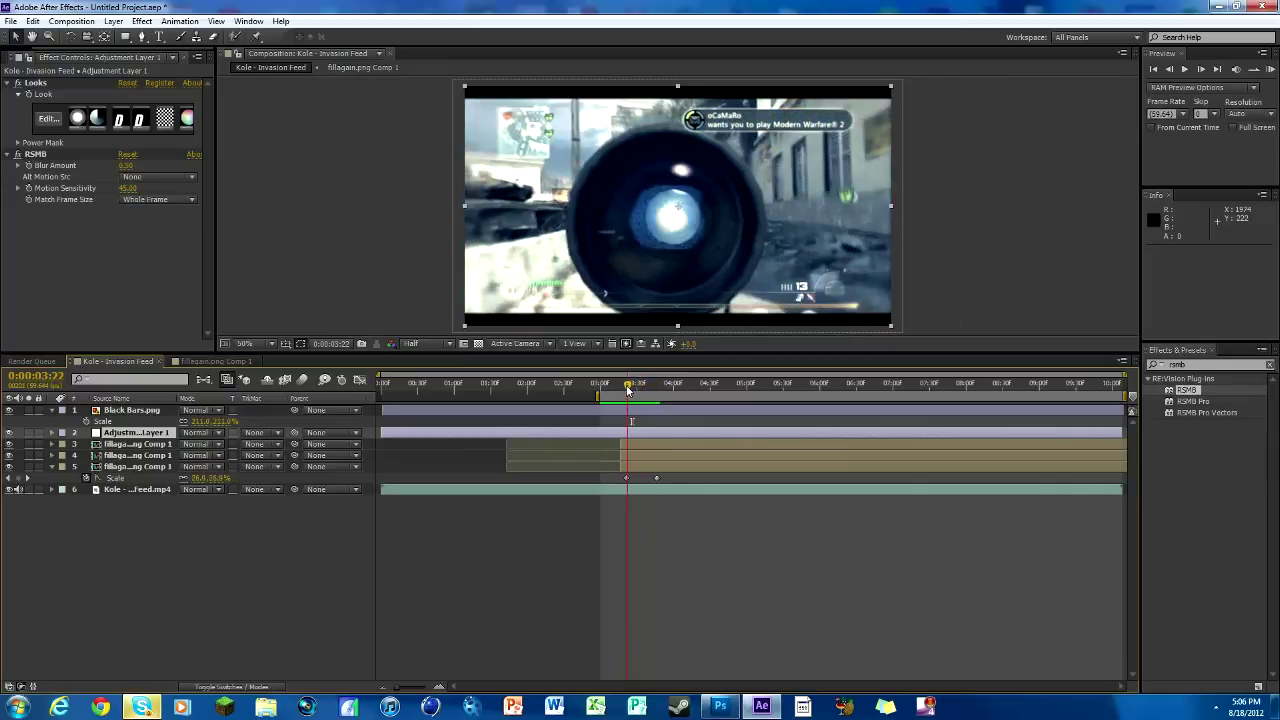
left_click(131, 410)
left_click(137, 432)
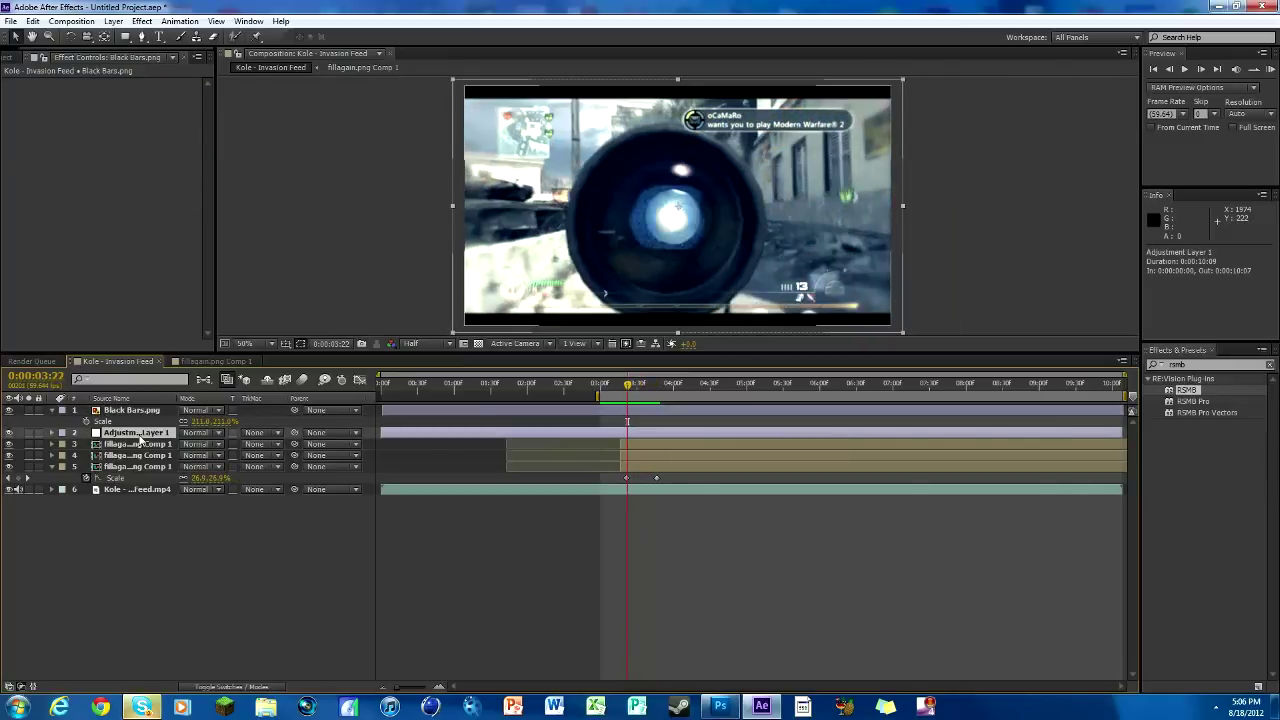
key("Delete")
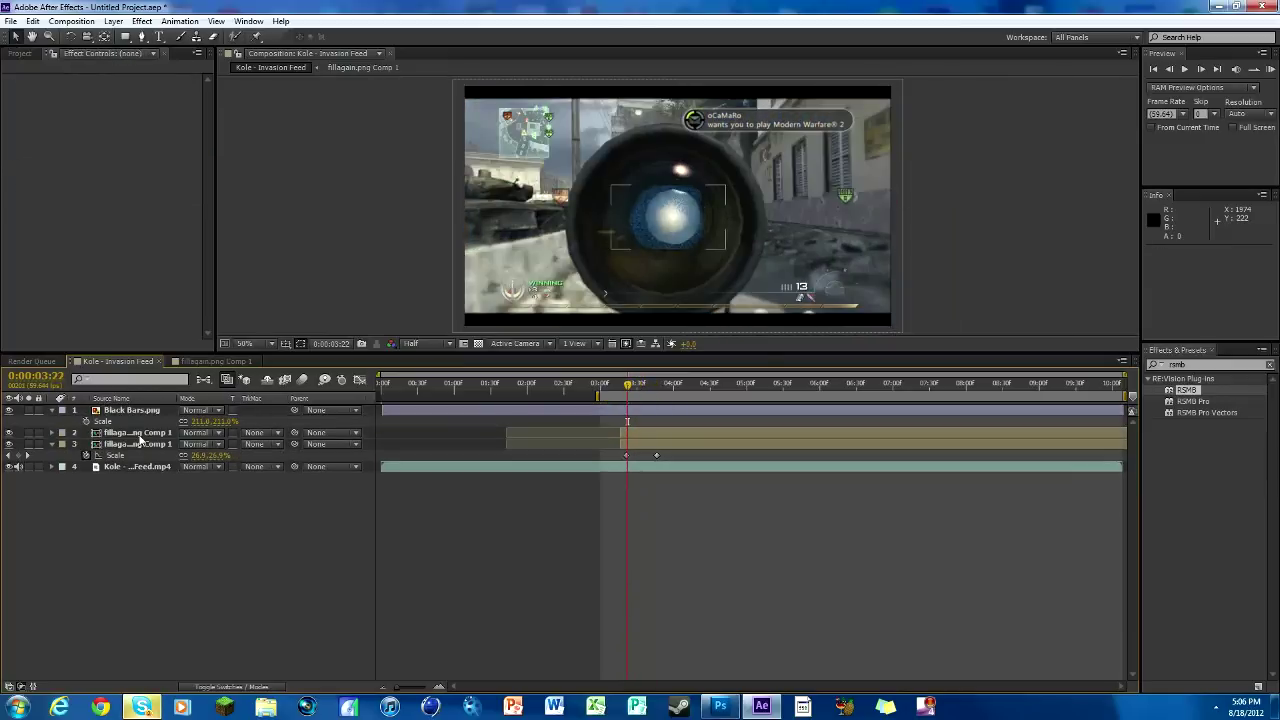
key("Delete")
key("Delete")
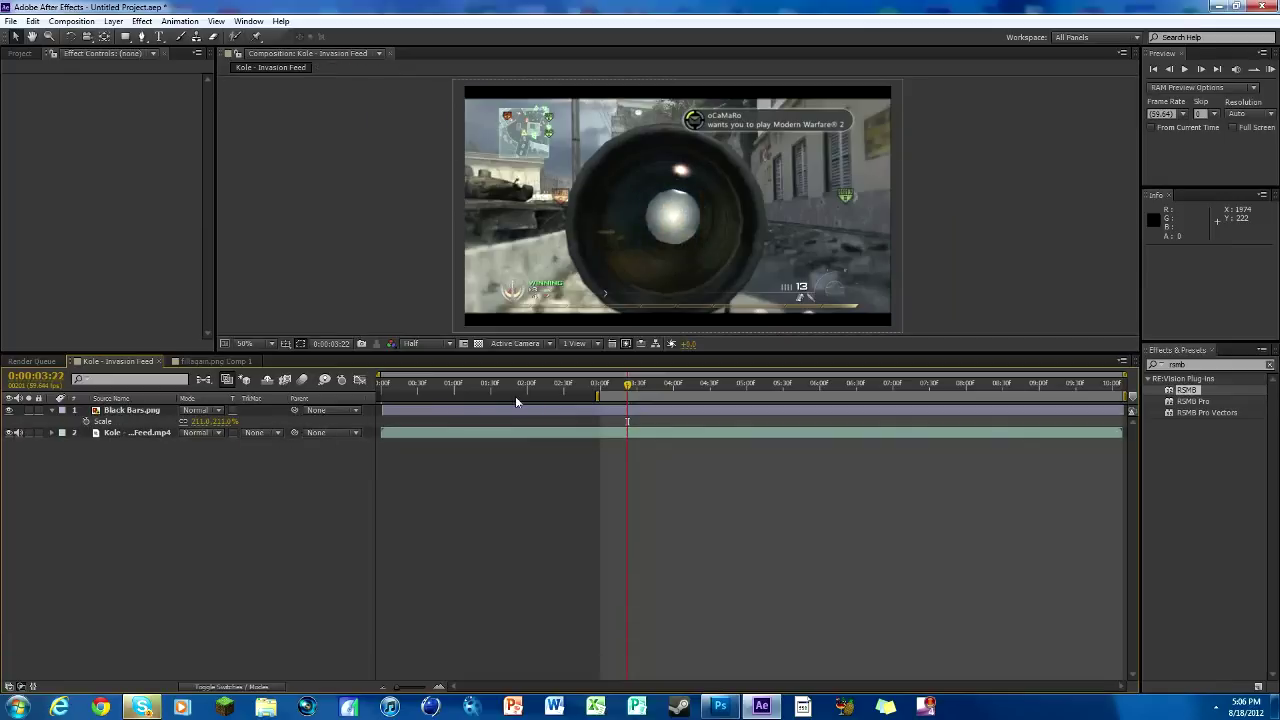
- Close the fillagain.png Comp 1 timeline and move the current time to 0:00:03:16 in Kole - Invasion Feed
left_click(617, 386)
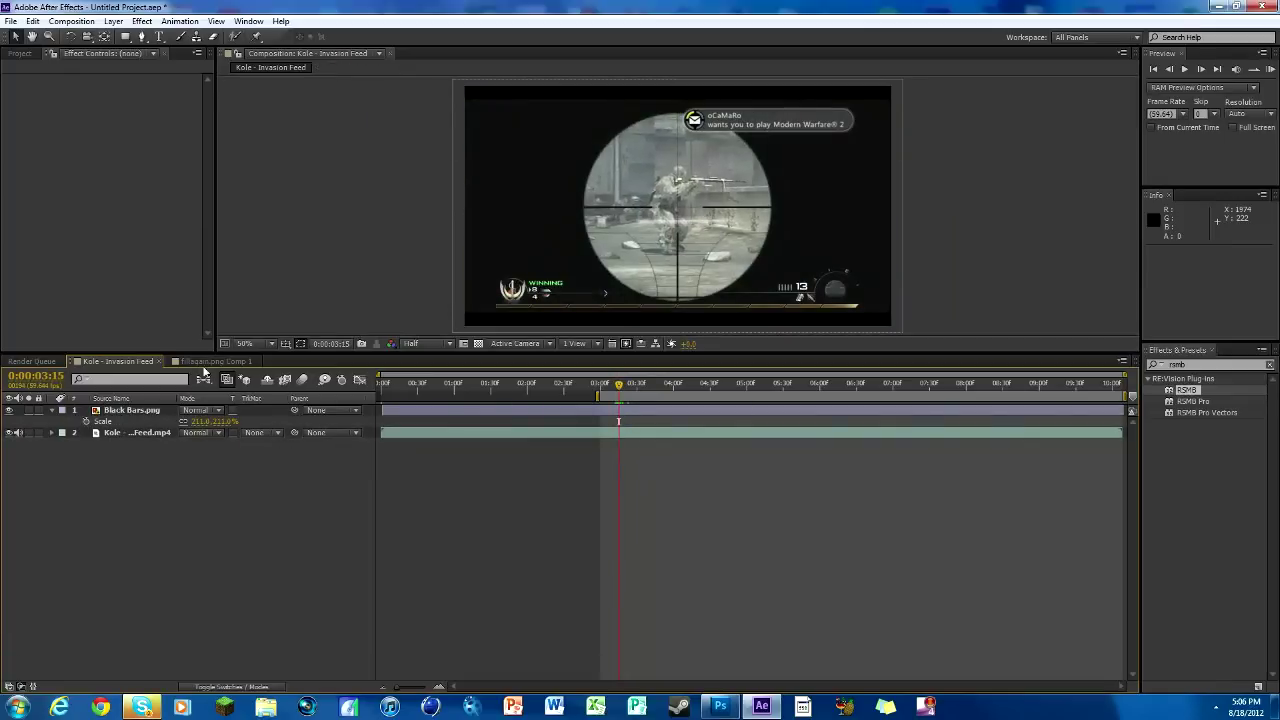
left_click(252, 362)
left_click(256, 361)
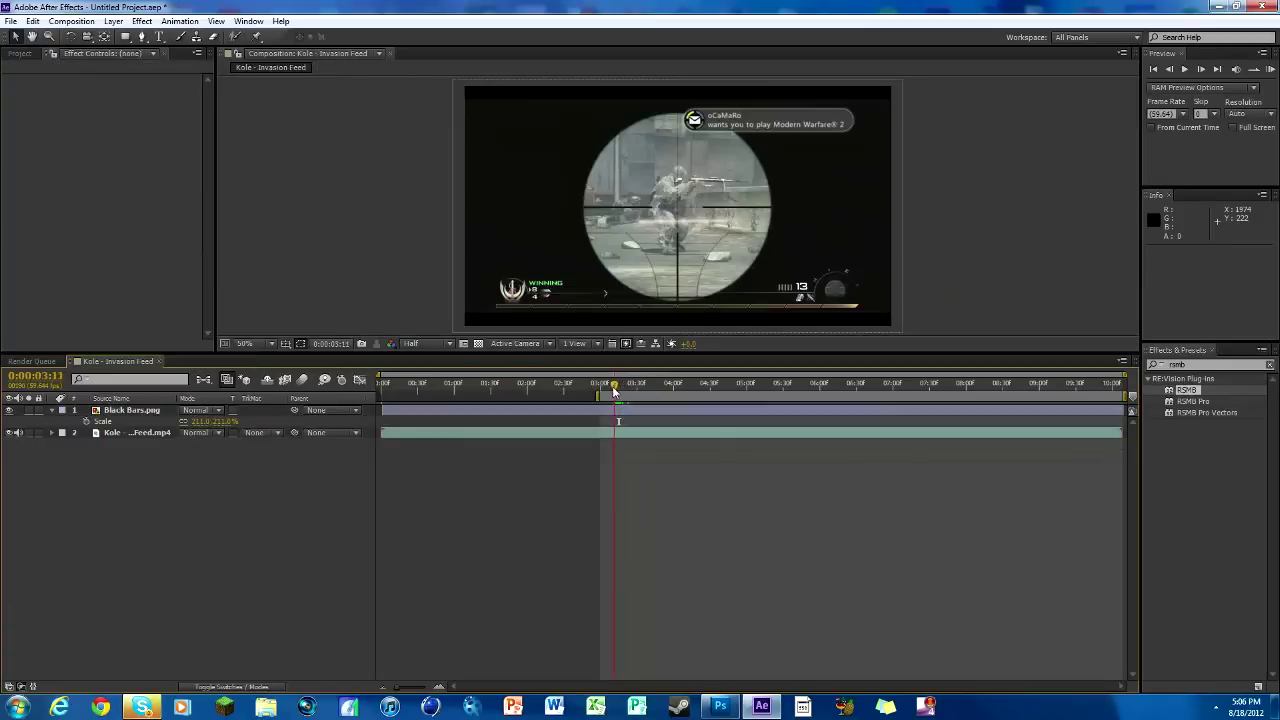
left_click_drag(614, 388, 620, 391)
- Create a new composition from the fillagain.png footage and return to its first frame
left_click(20, 53)
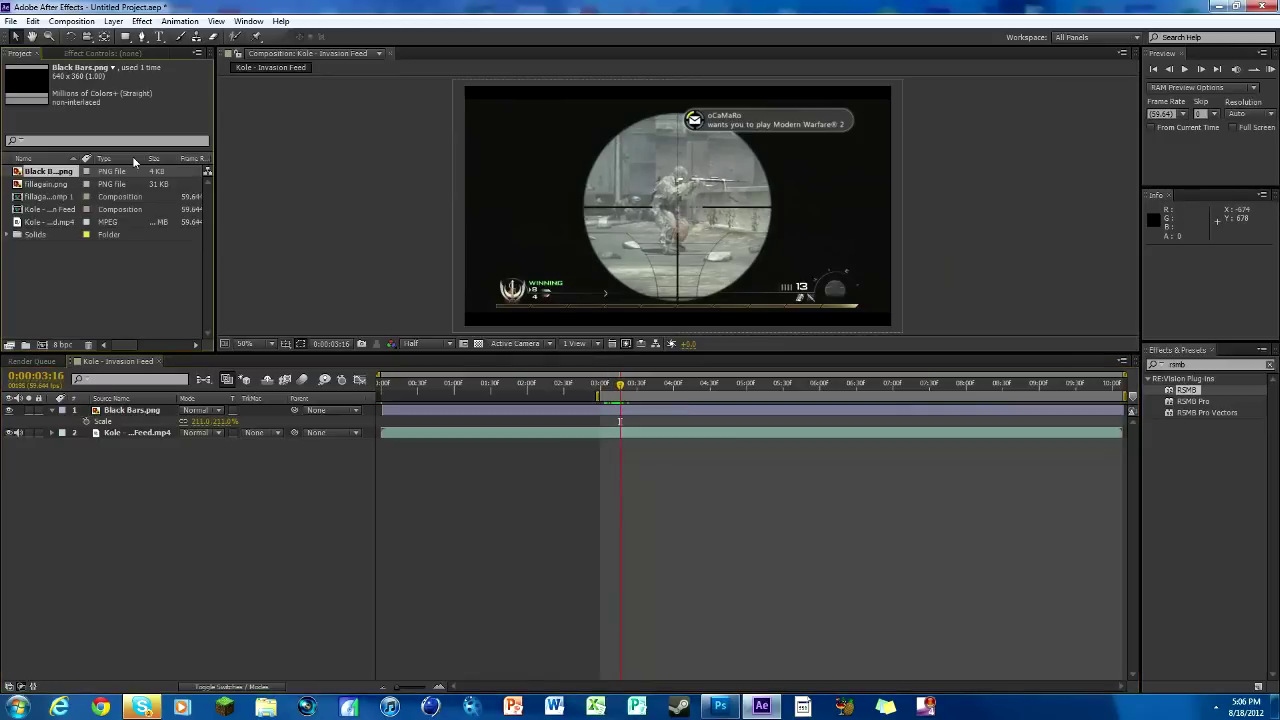
left_click(45, 184)
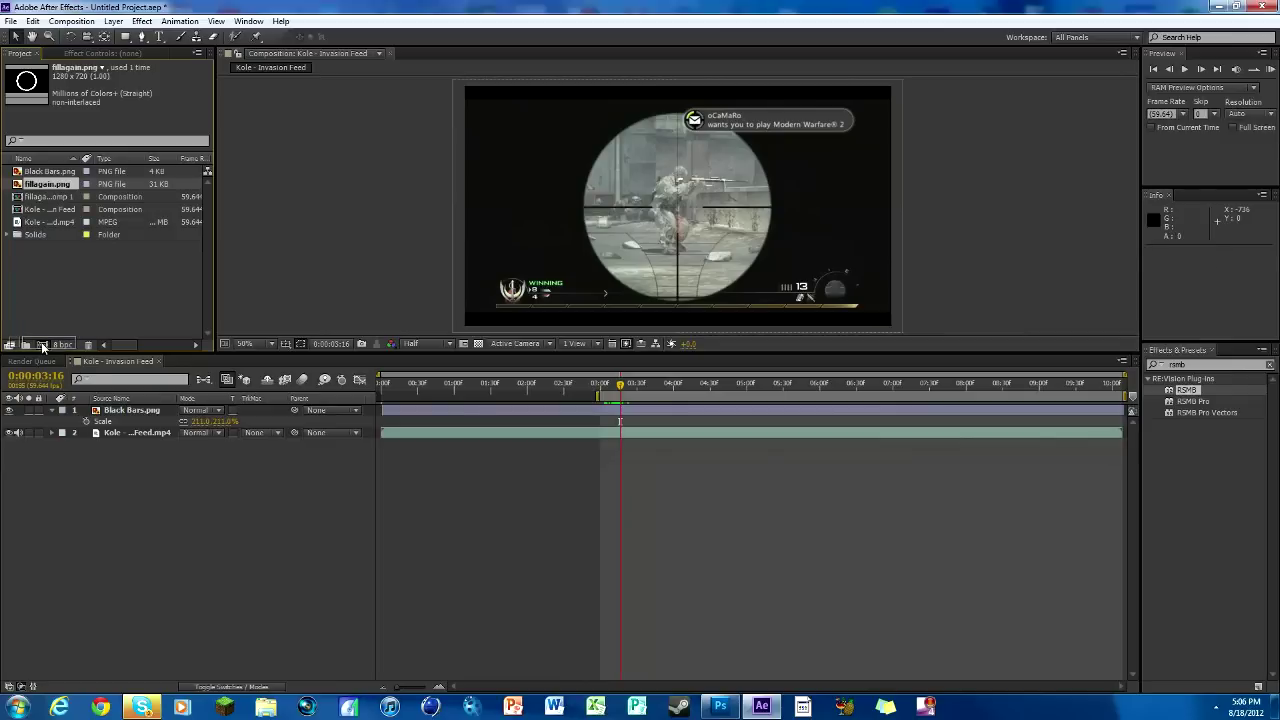
left_click_drag(42, 344, 44, 343)
left_click_drag(381, 386, 987, 390)
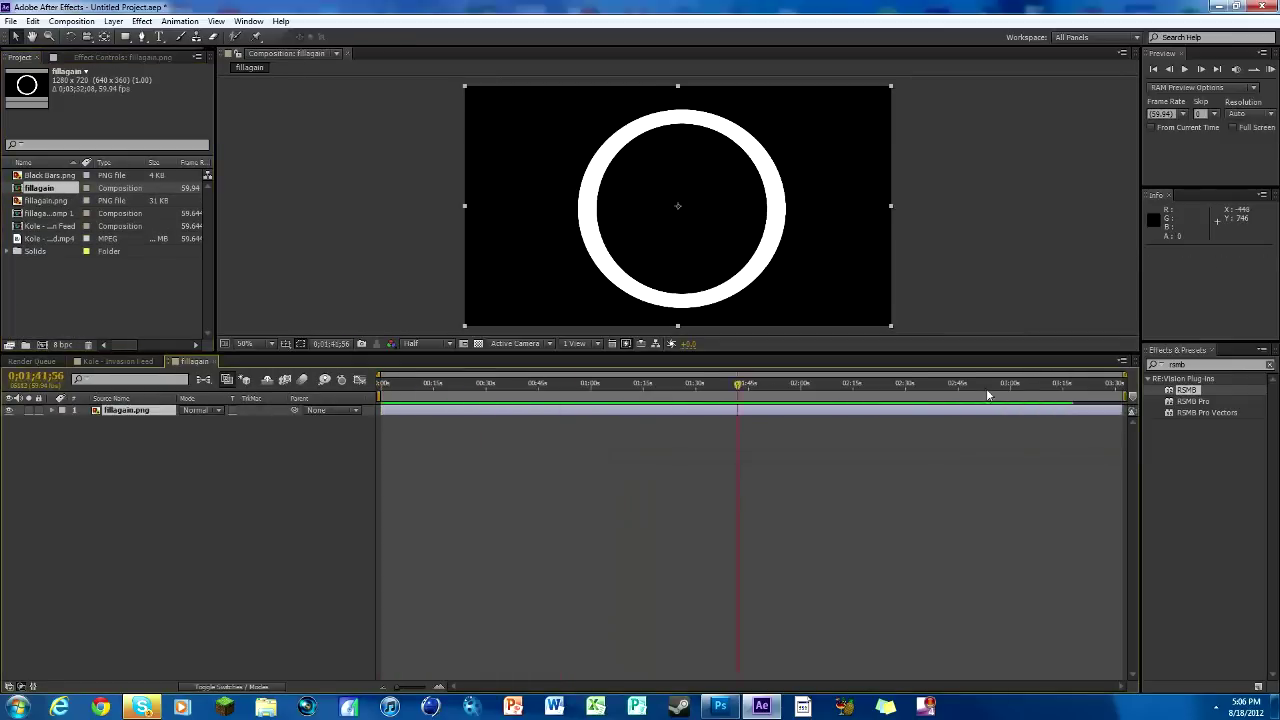
left_click_drag(648, 405, 263, 406)
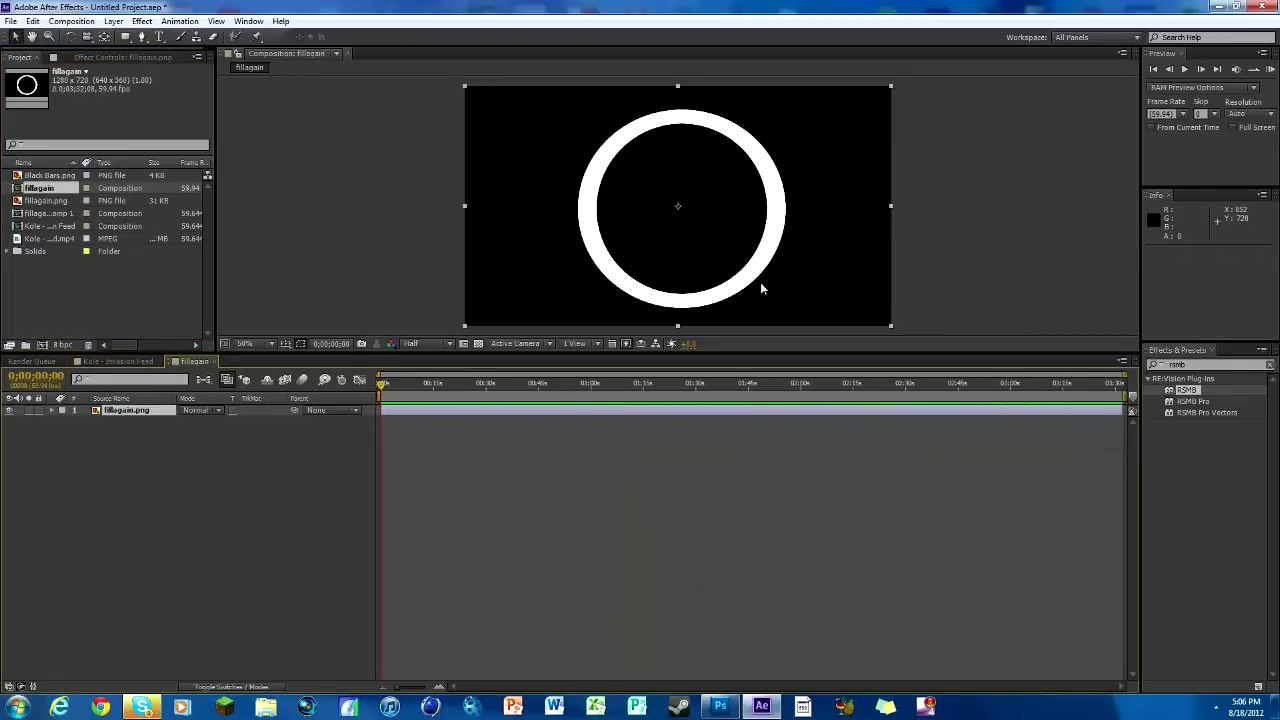
- Search the effects for "cc sc" and apply CC Scatterize to the fillagain.png layer
left_click(1205, 364)
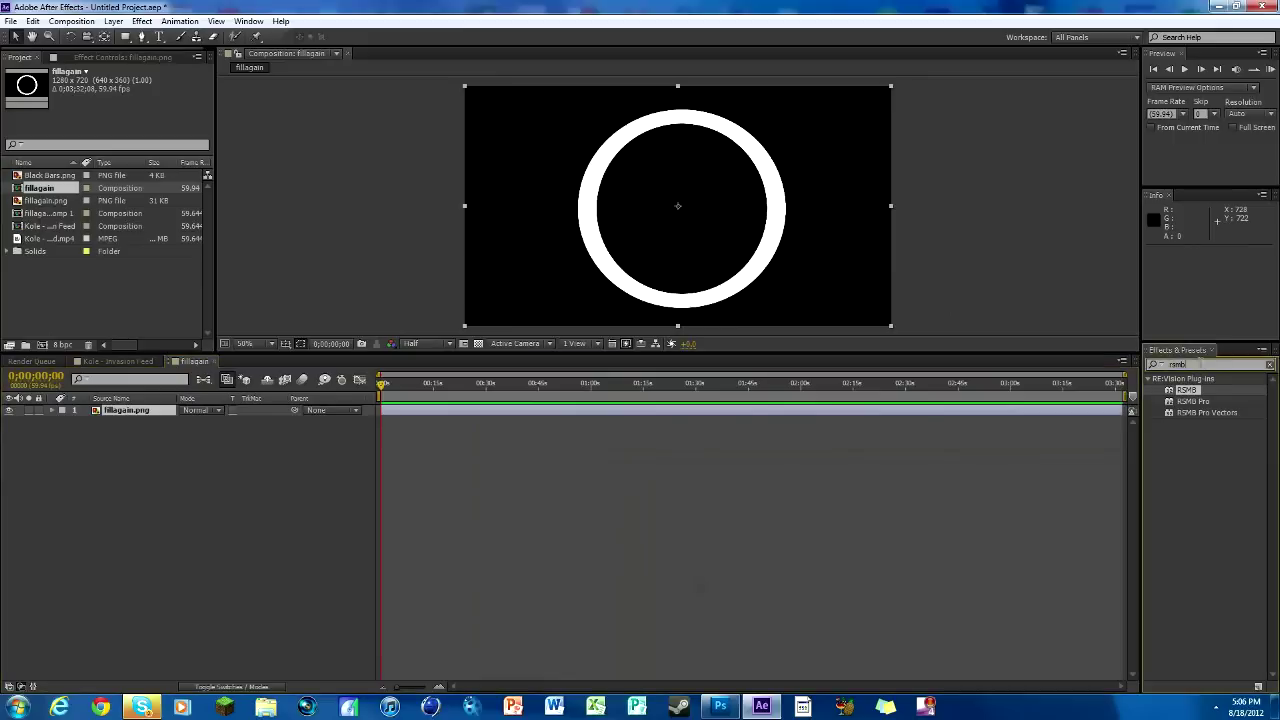
key("BackSpace")
left_click(1155, 363)
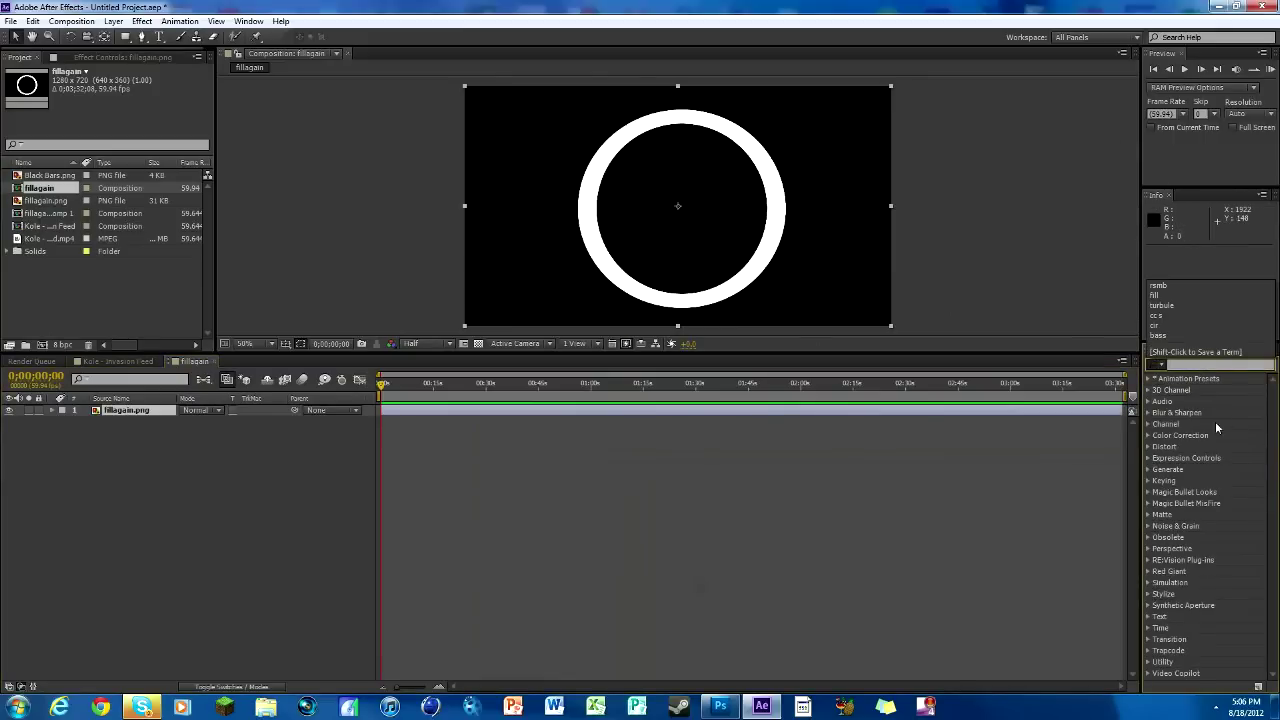
left_click(1203, 366)
type("cc sc")
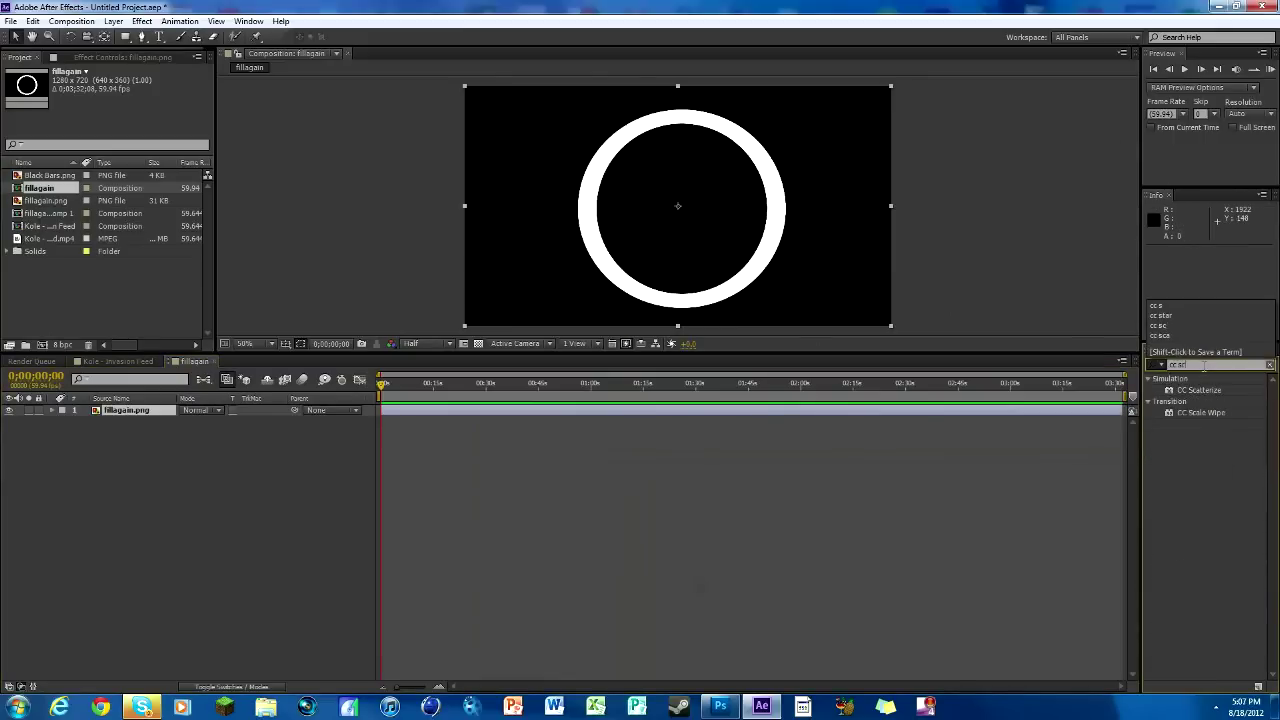
left_click_drag(1199, 390, 687, 410)
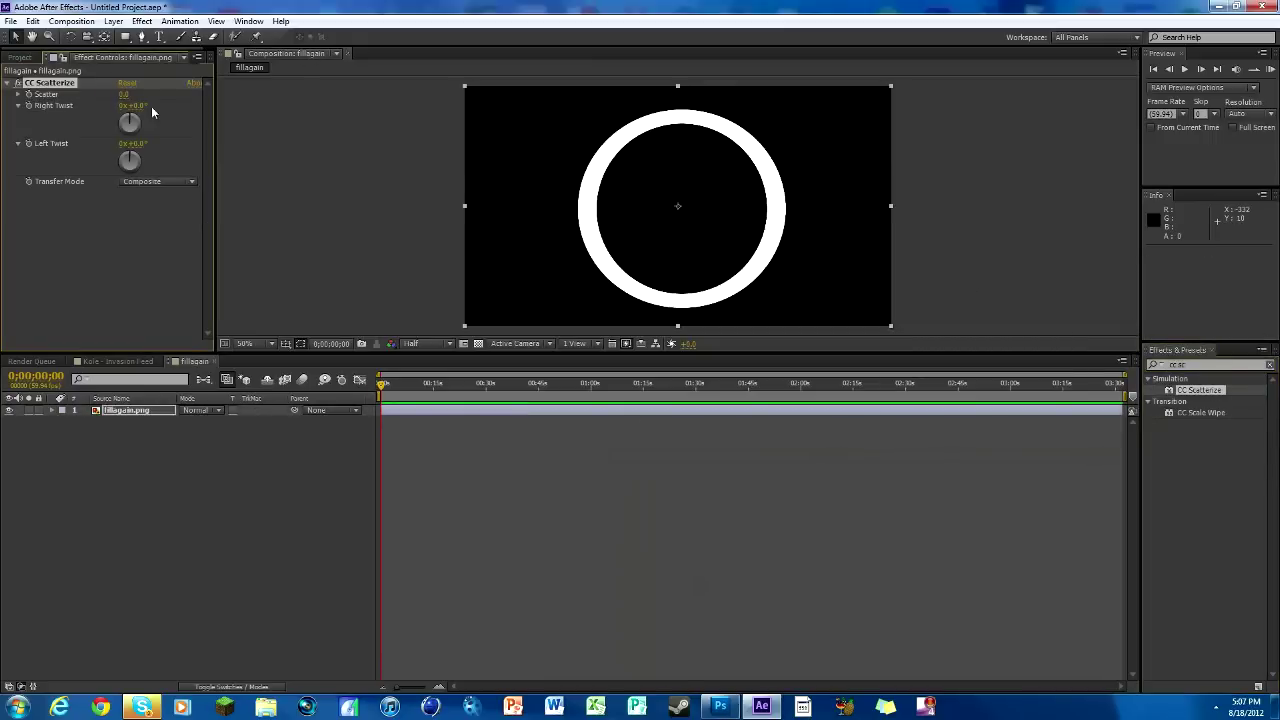
- Keyframe the CC Scatterize Scatter from 45 at the first frame to 71 at 0;00;44;56
left_click_drag(124, 94, 160, 96)
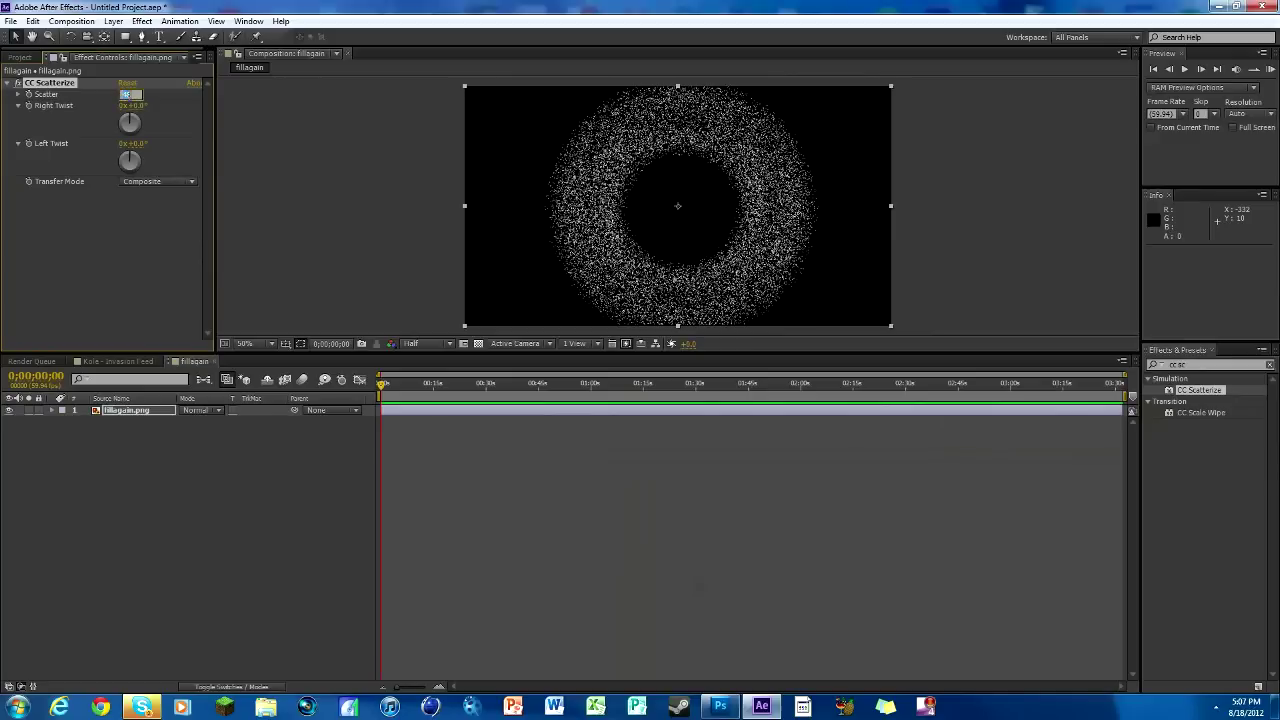
left_click(145, 205)
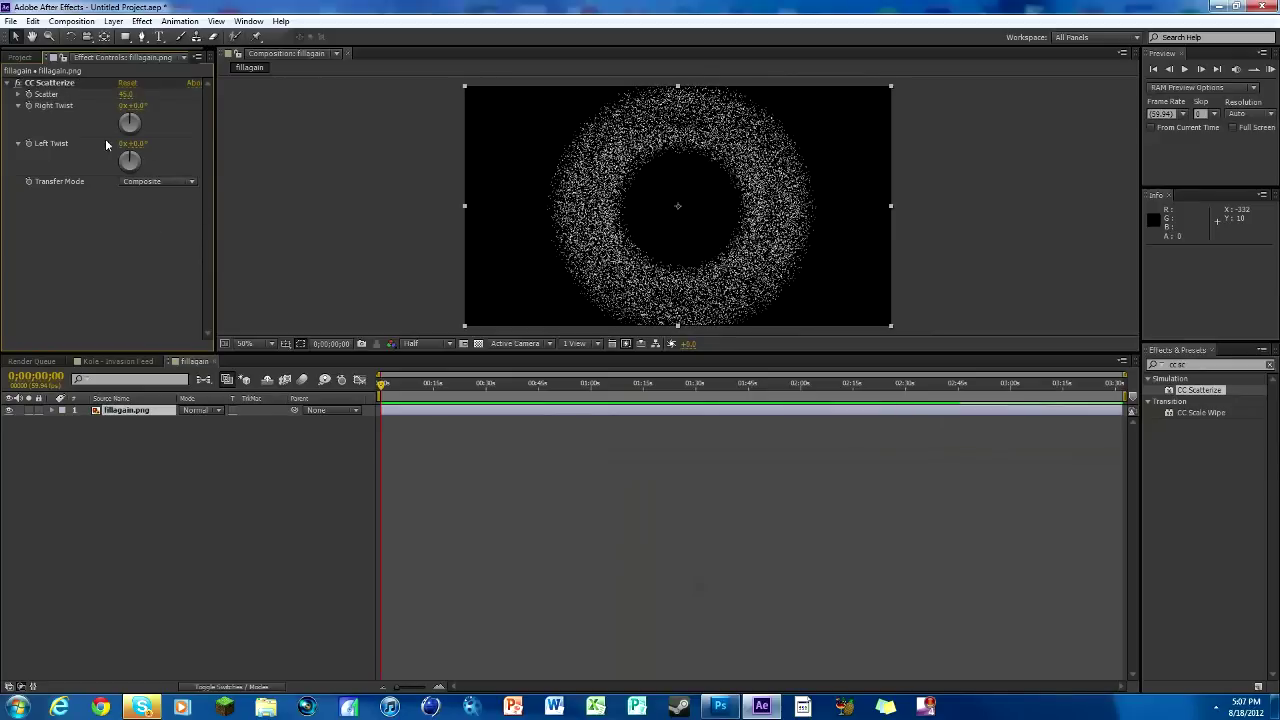
left_click(29, 94)
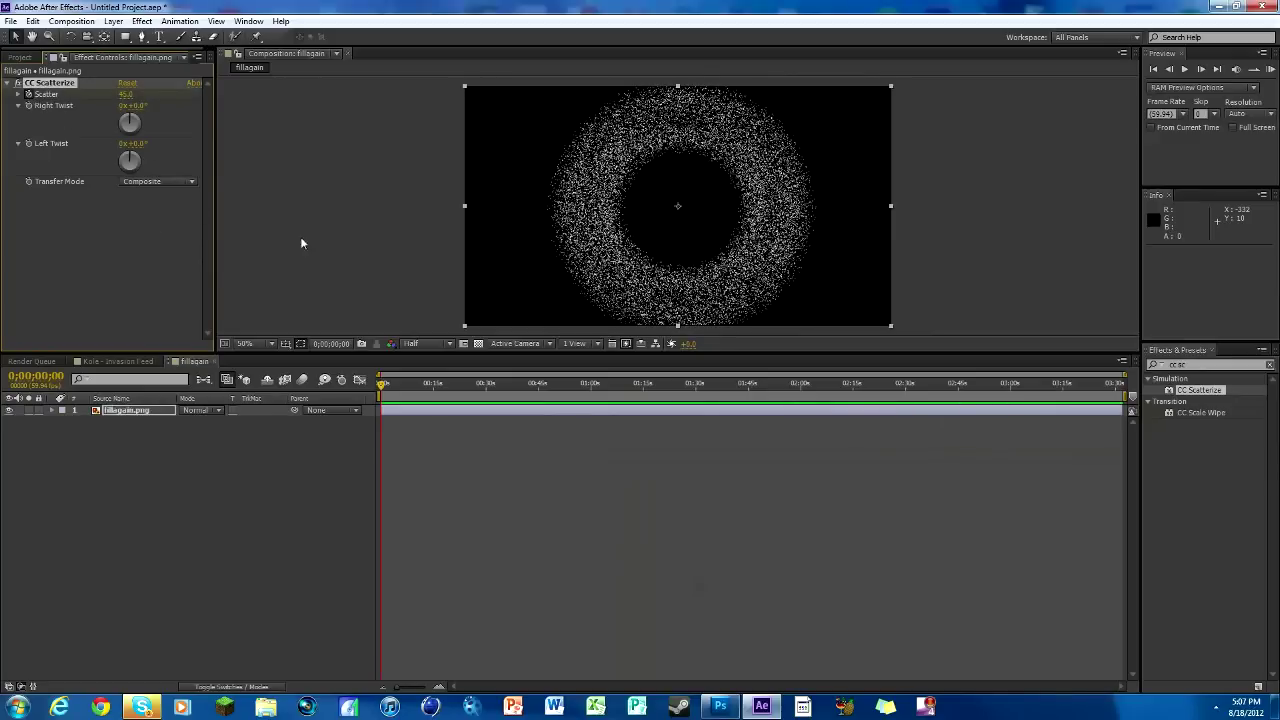
left_click_drag(381, 386, 536, 386)
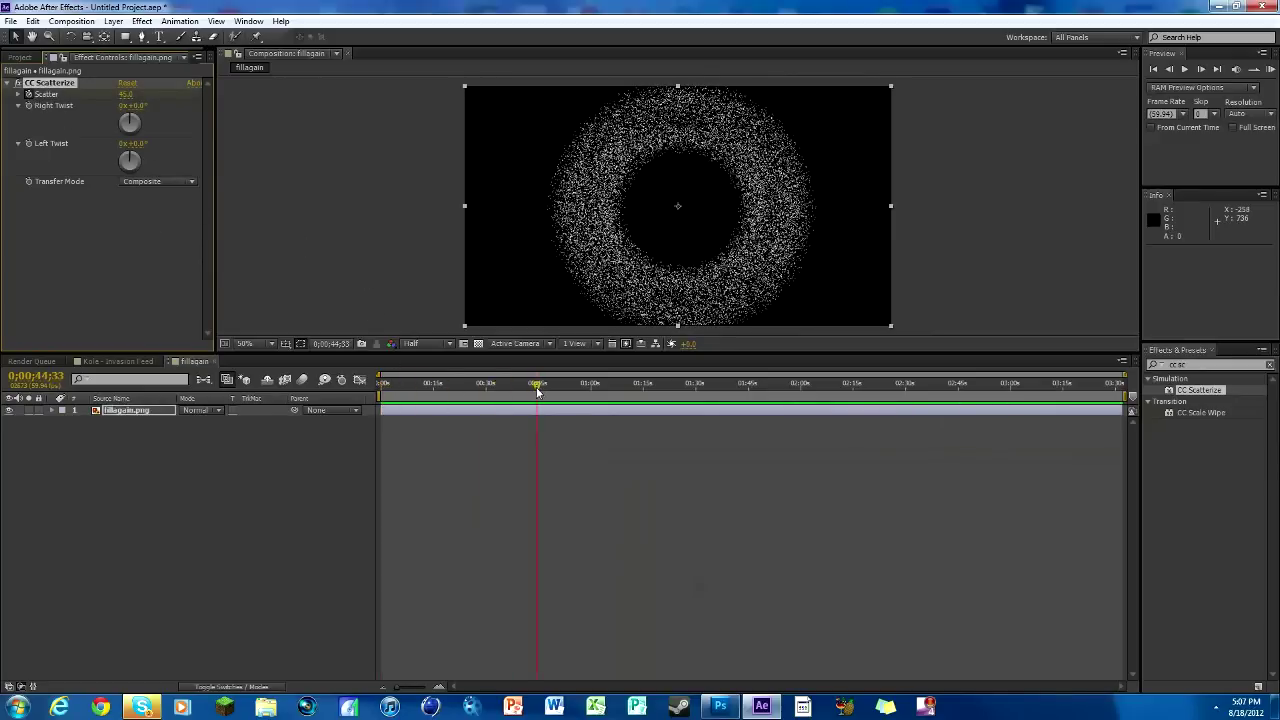
left_click_drag(125, 94, 144, 98)
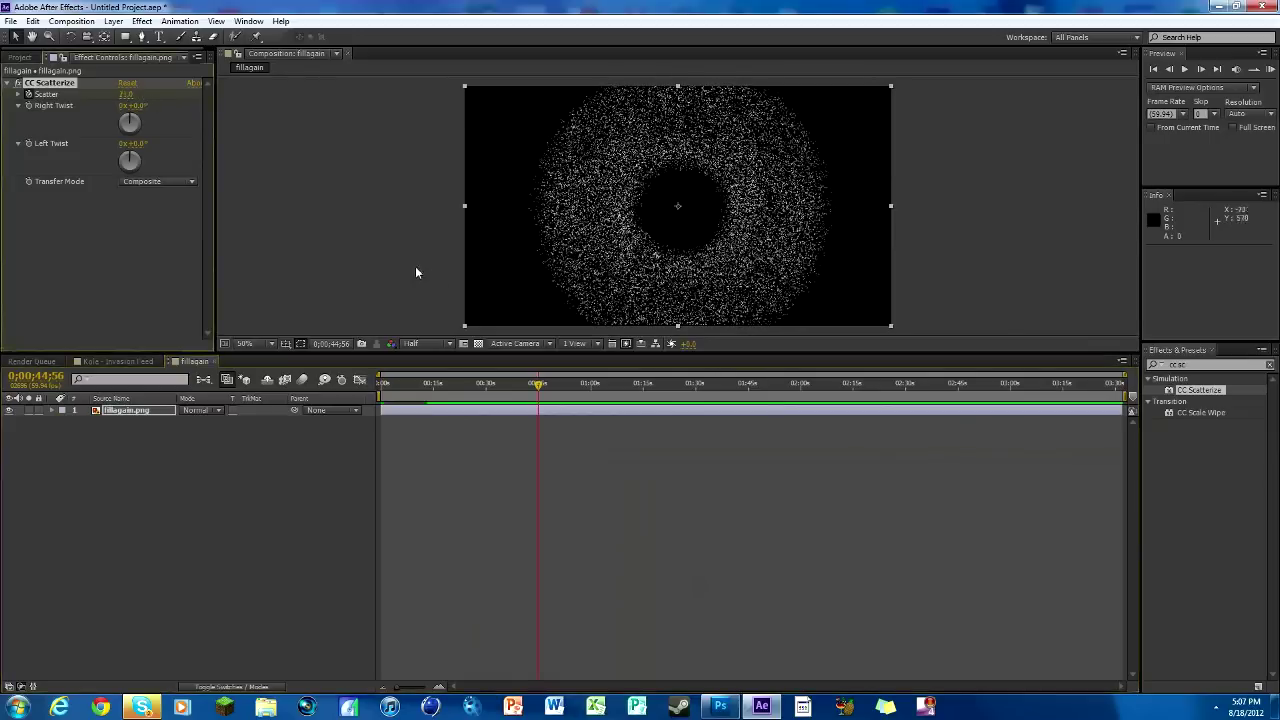
- Reveal the fillagain.png layer's keyframes and set the Scatter keyframe at the first frame to 25
key("Home")
mouse_move(329, 387)
left_mouse_down()
mouse_move(461, 362)
mouse_move(325, 401)
left_mouse_up()
key("u")
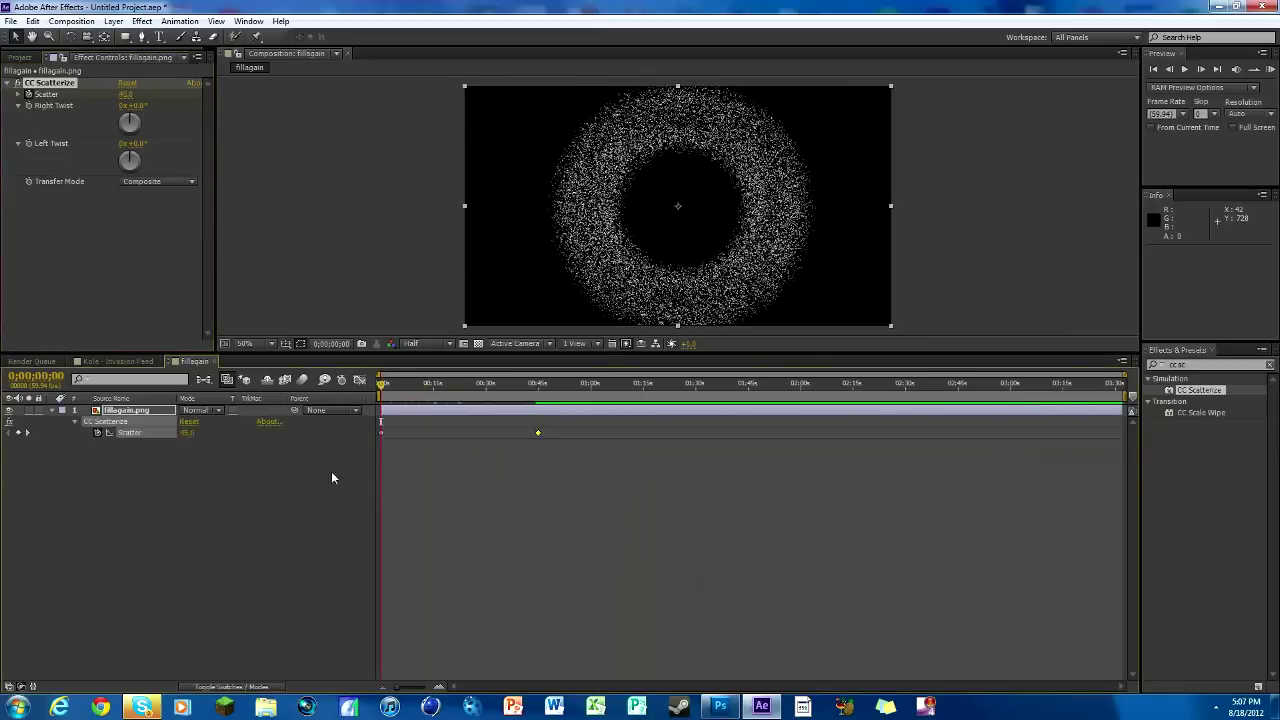
left_click_drag(197, 435, 172, 437)
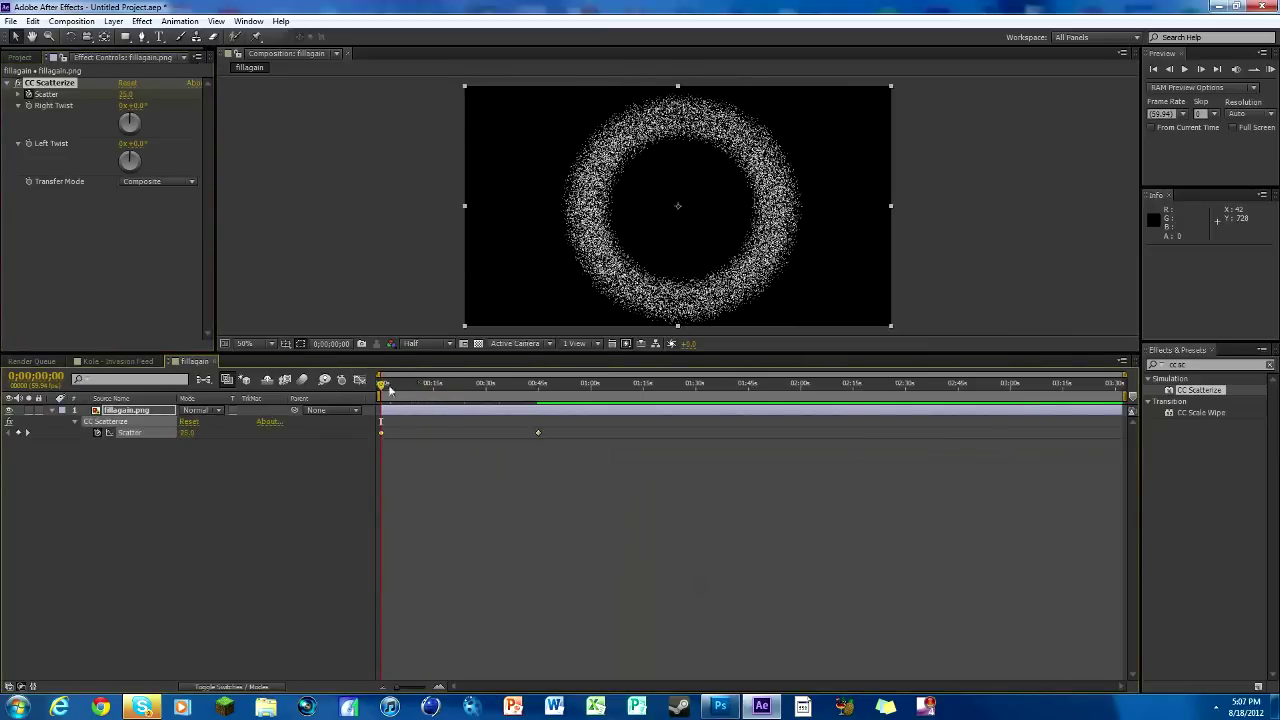
left_click_drag(390, 390, 319, 402)
left_click(397, 410)
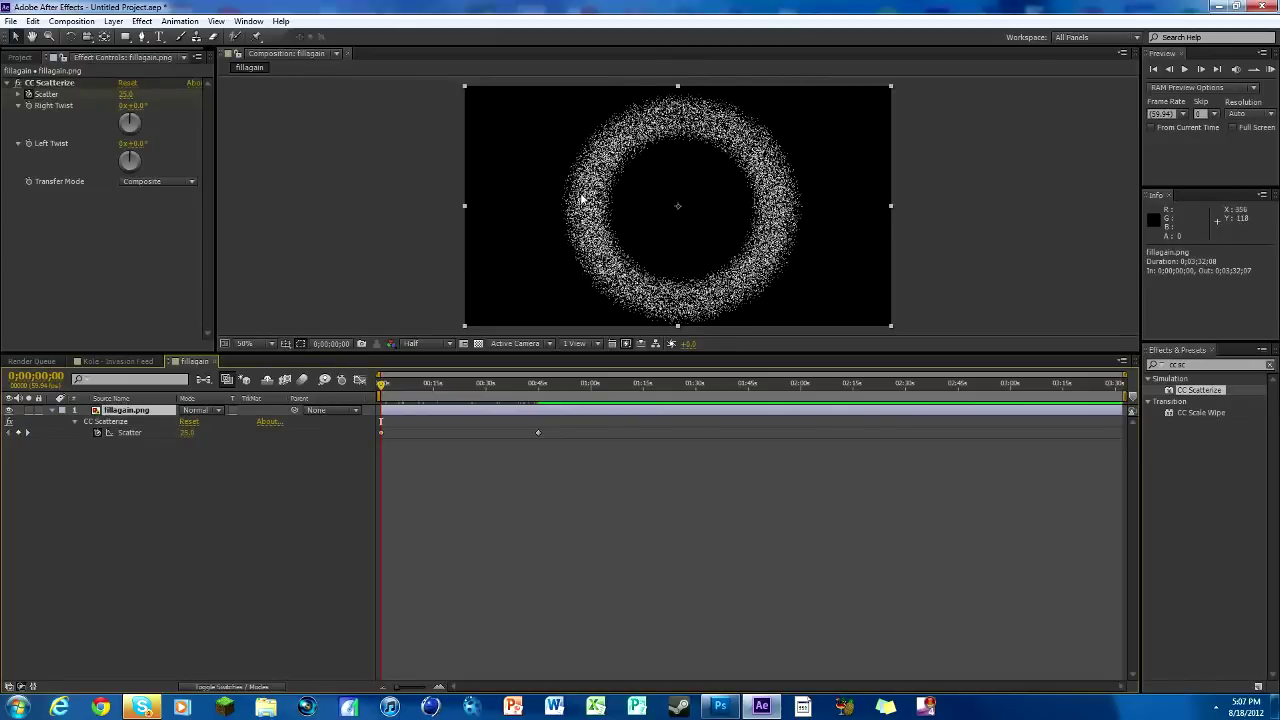
- Search the effects for "turb" and apply Turbulent Displace to the fillagain.png layer
left_click_drag(1232, 364, 1070, 357)
type("turbul")
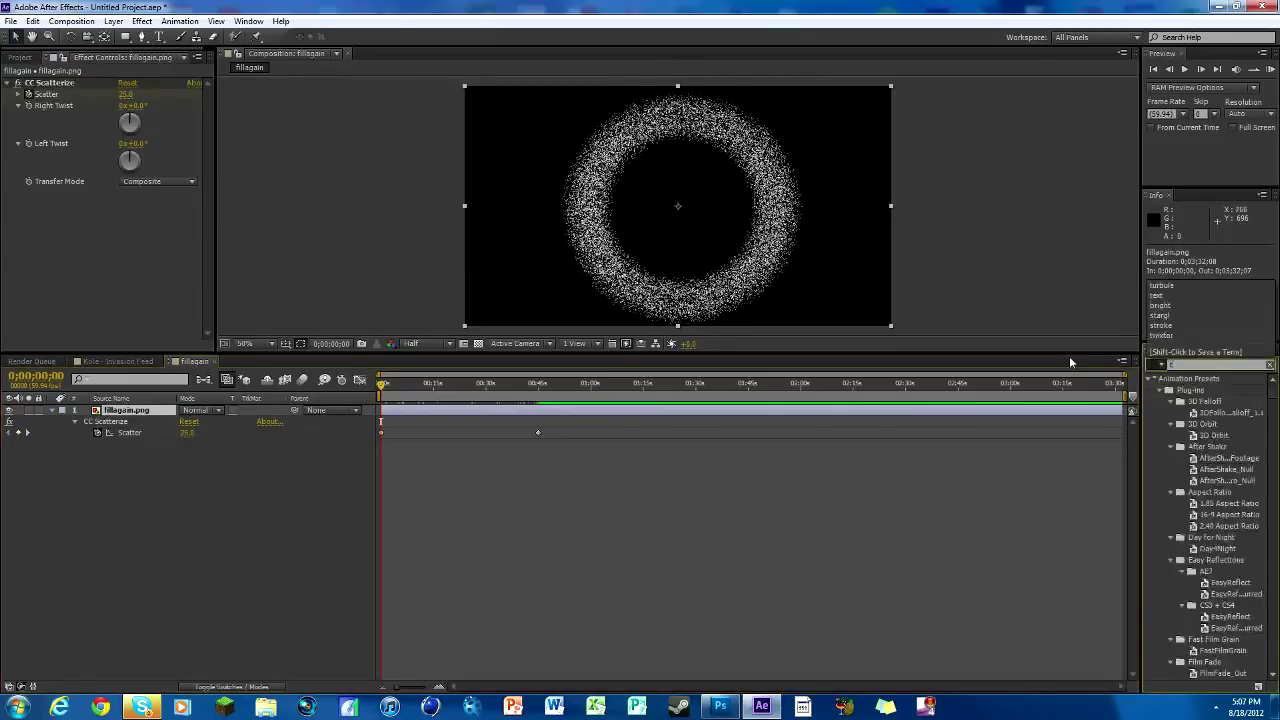
key("BackSpace")
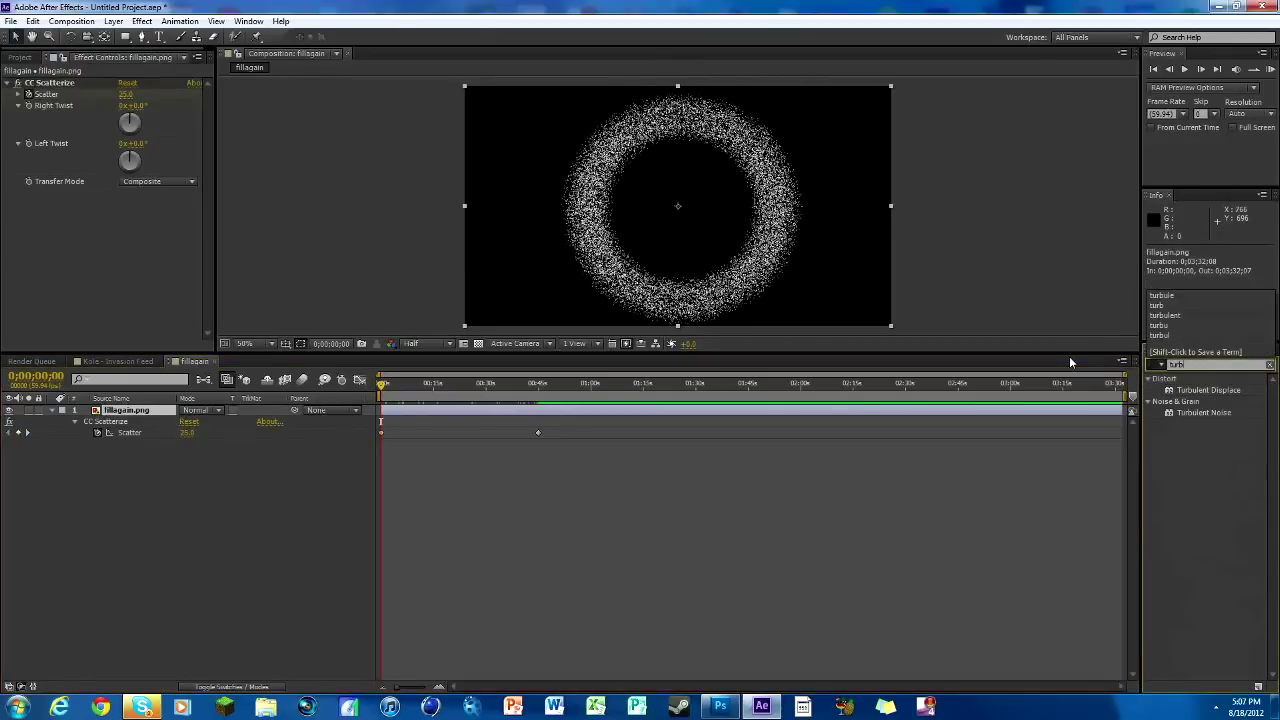
left_click(1205, 394)
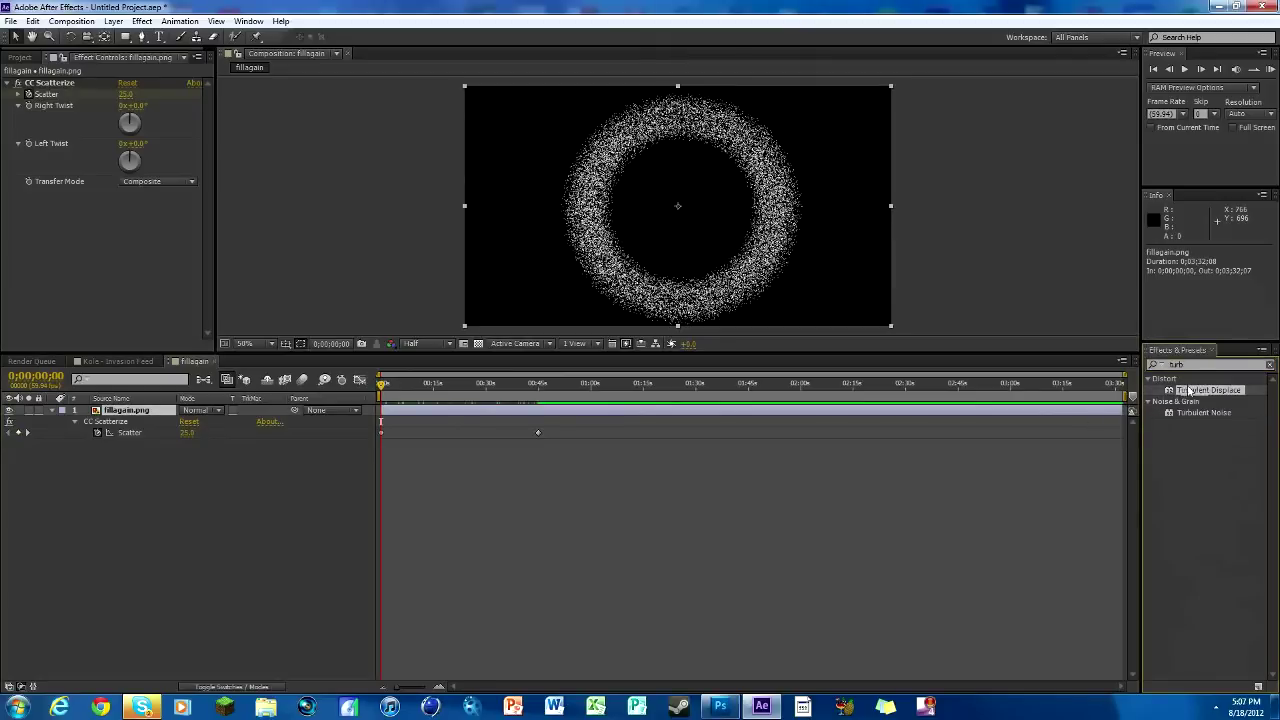
left_click_drag(1202, 398, 455, 414)
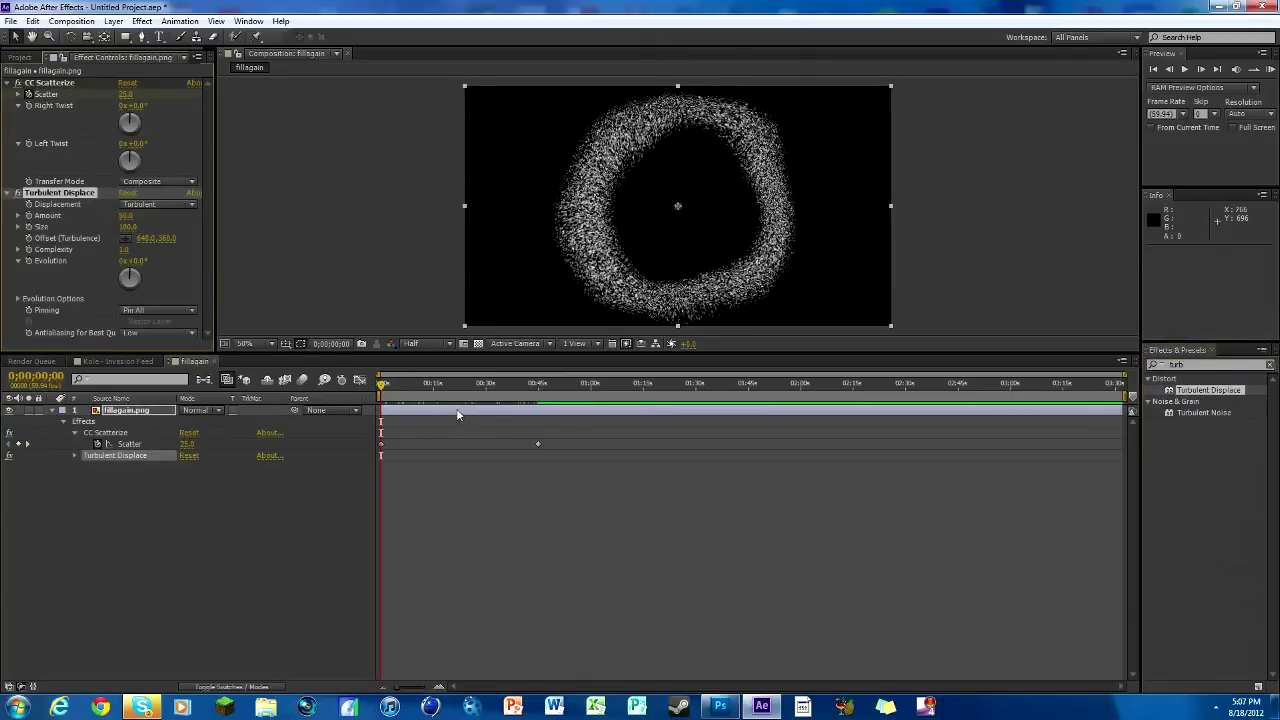
- Keyframe the Turbulent Displace Amount at 5 on the first frame and at a higher value at 0;00;44;55
left_click(125, 215)
type("5")
key("Return")
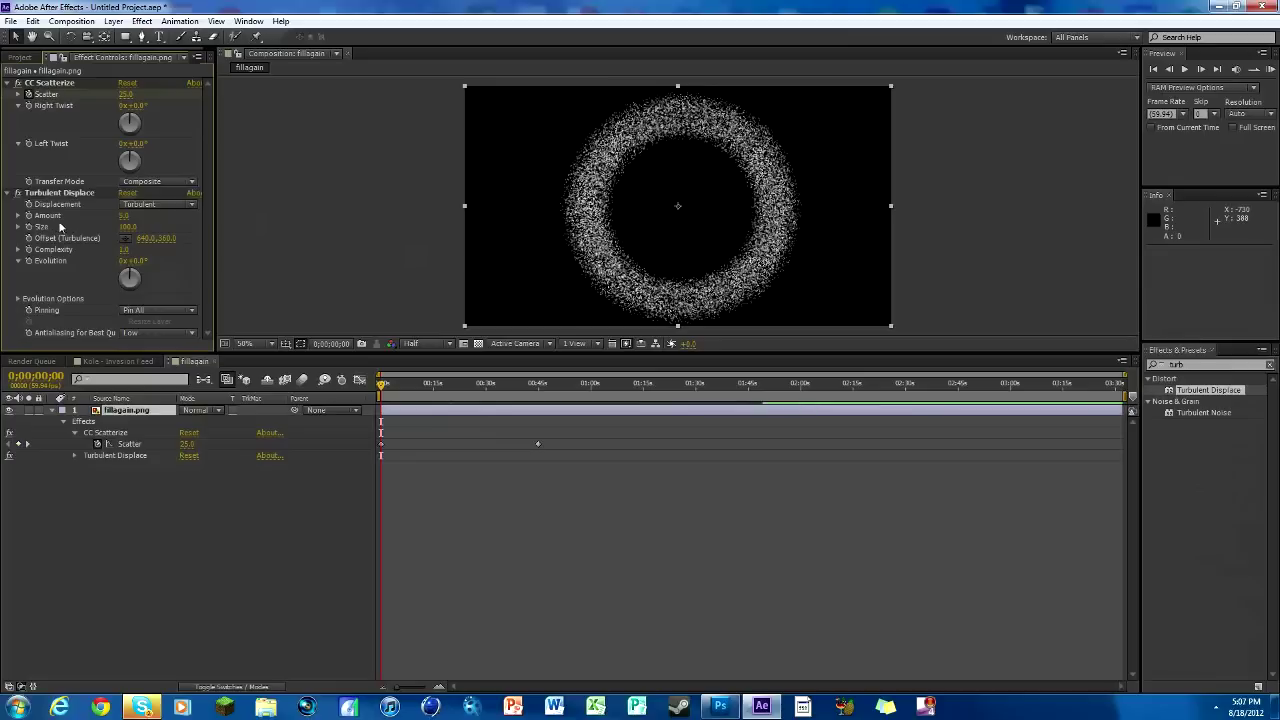
left_click_drag(385, 386, 539, 388)
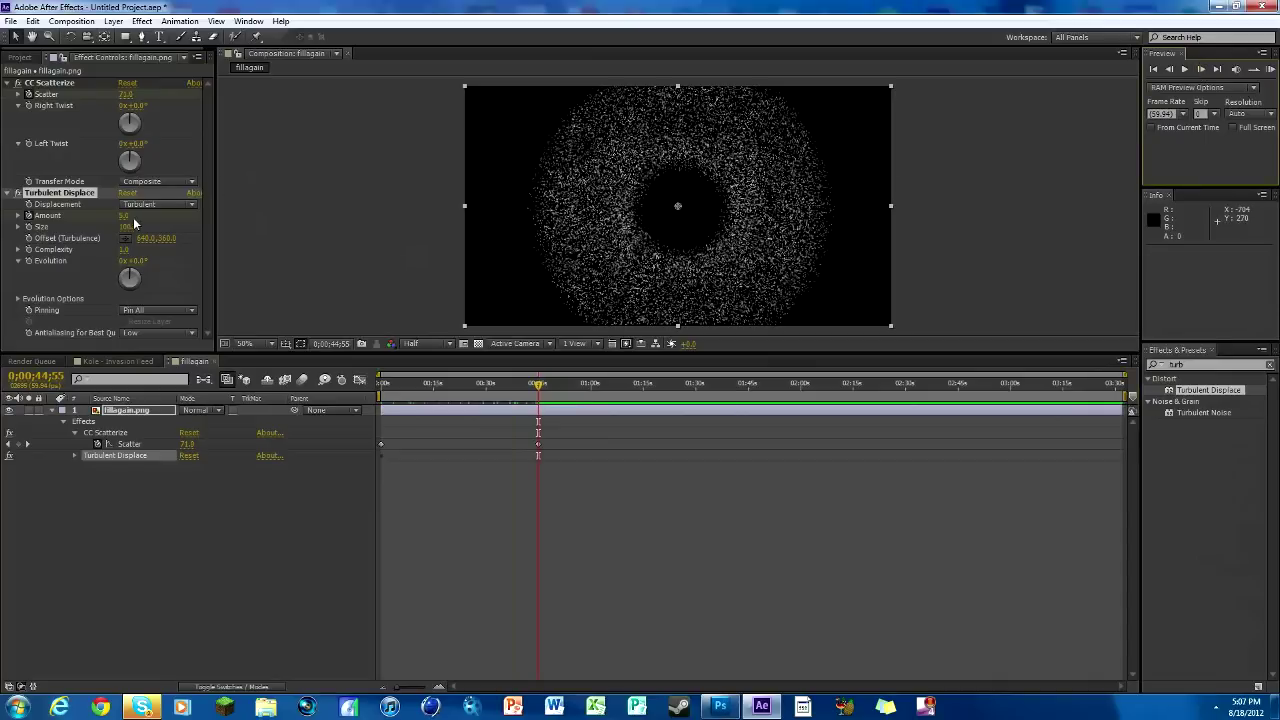
mouse_move(128, 216)
left_mouse_down()
mouse_move(214, 222)
mouse_move(147, 218)
left_mouse_up()
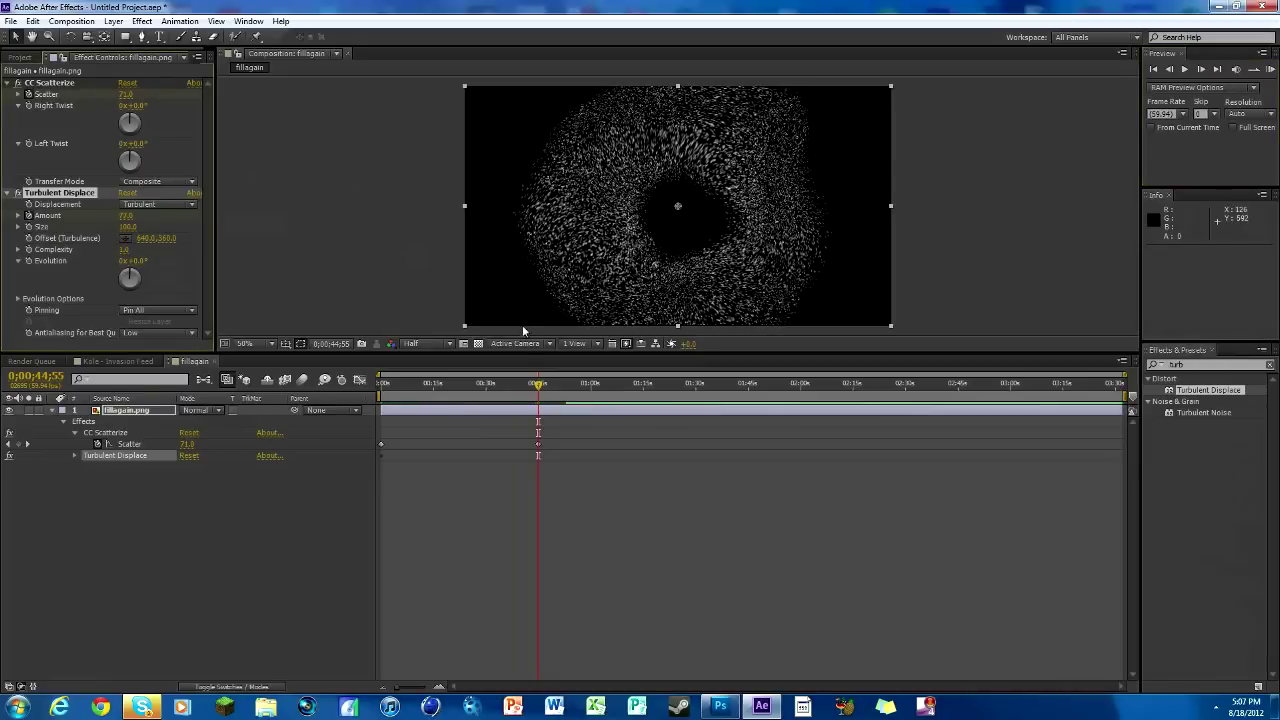
- Set the Turbulent Displace Amount keyframe at the first frame to 84
left_click_drag(538, 388, 380, 386)
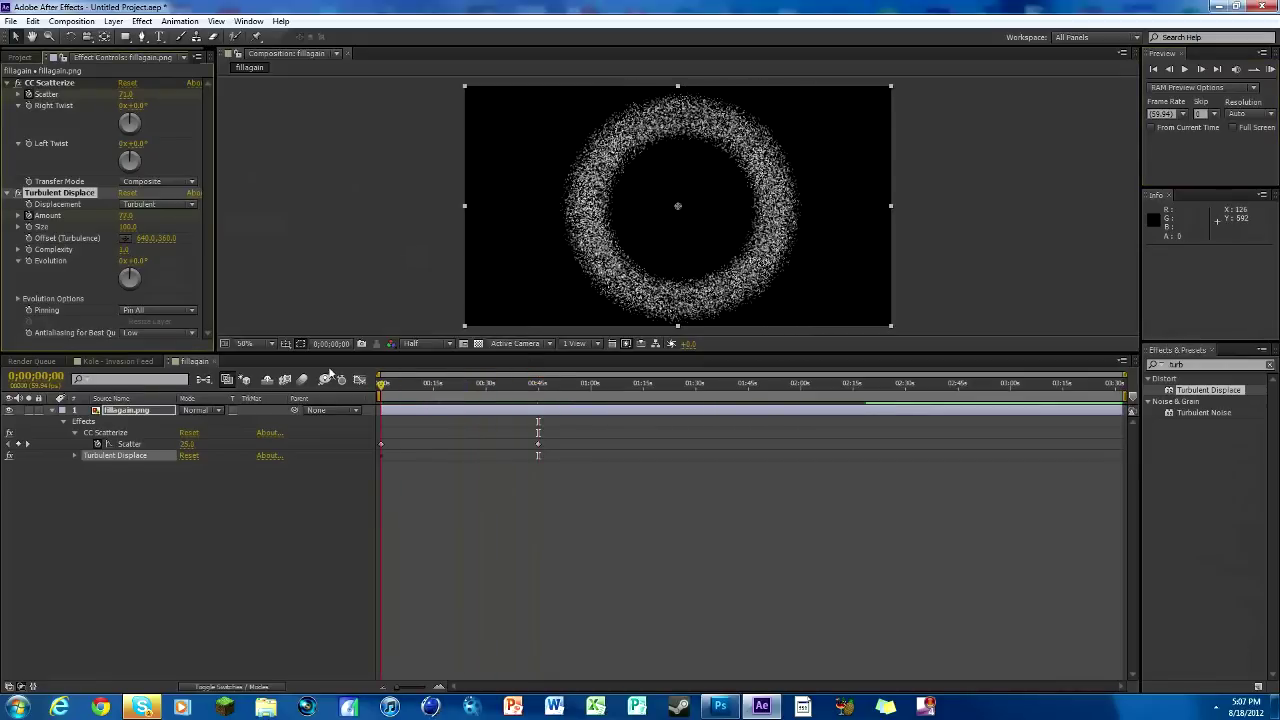
left_click_drag(123, 215, 191, 228)
mouse_move(388, 386)
left_mouse_down()
mouse_move(477, 386)
mouse_move(381, 386)
left_mouse_up()
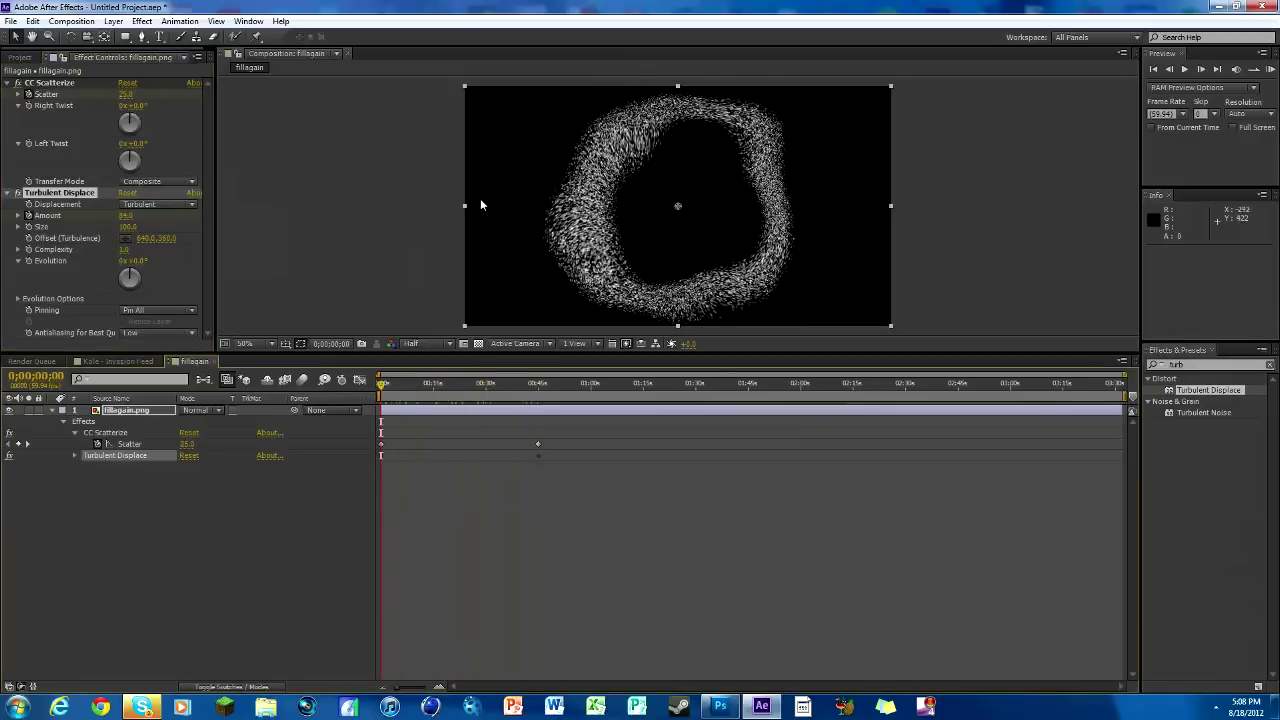
- Keyframe the Turbulent Displace Evolution from the first frame to 1x+97° at 0;00;44;56, and scrub through the animation
left_click(28, 261)
left_click_drag(388, 386, 549, 388)
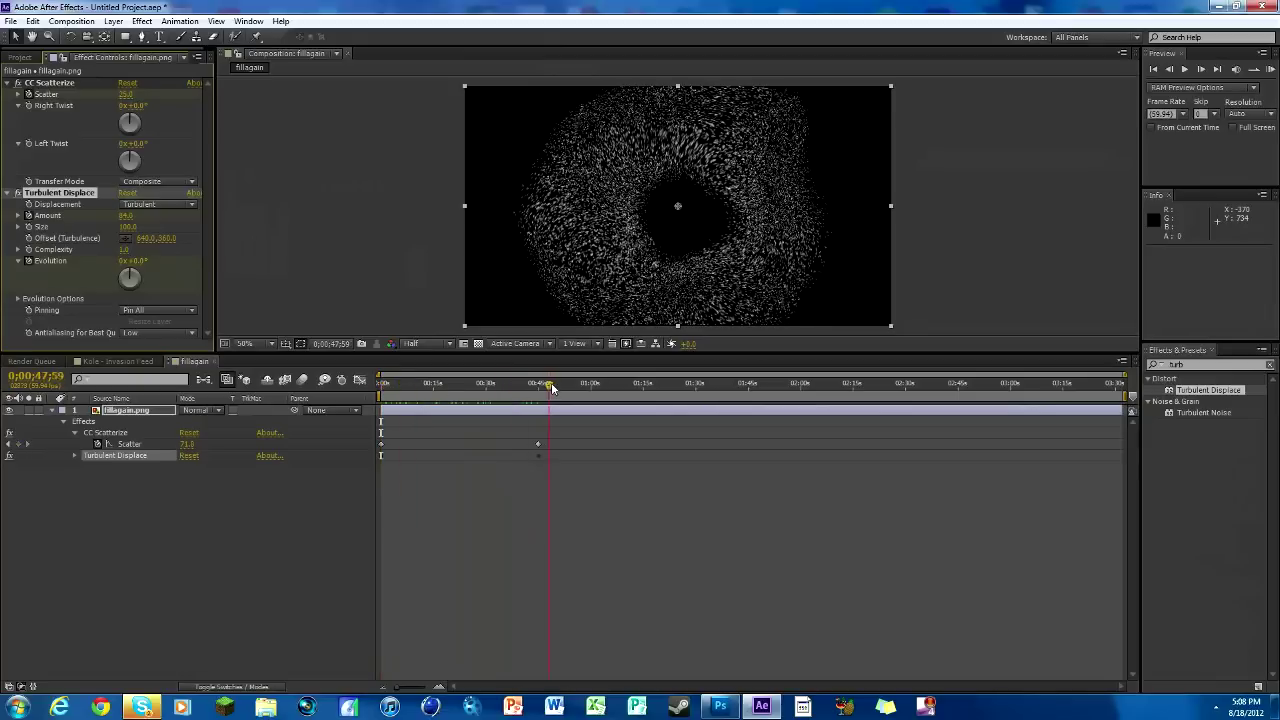
left_click_drag(140, 261, 457, 323)
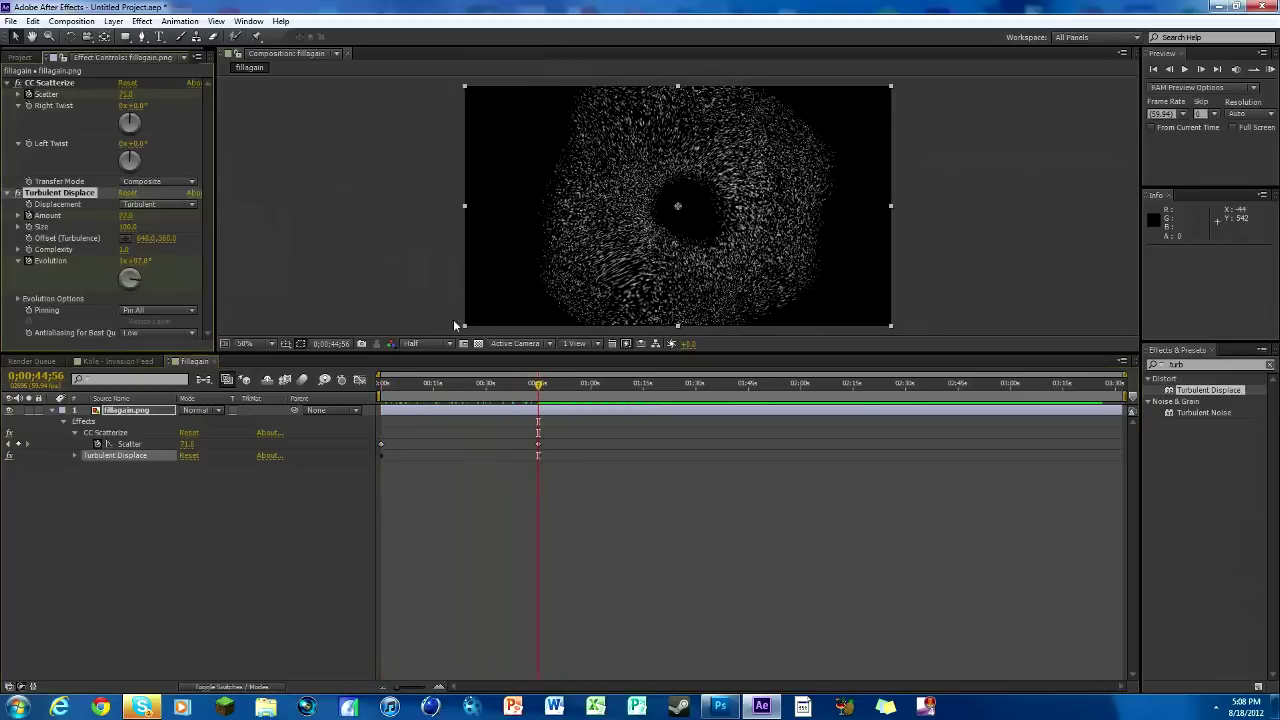
left_click_drag(540, 389, 246, 383)
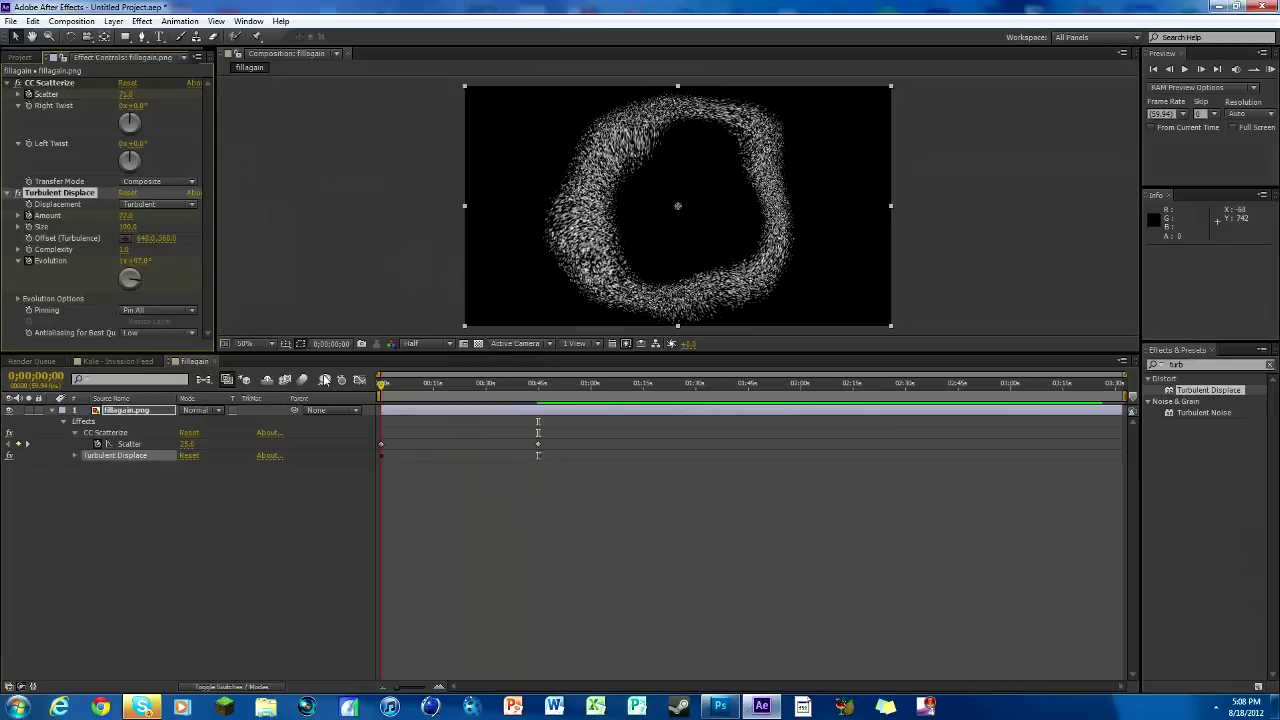
left_click_drag(382, 383, 535, 368)
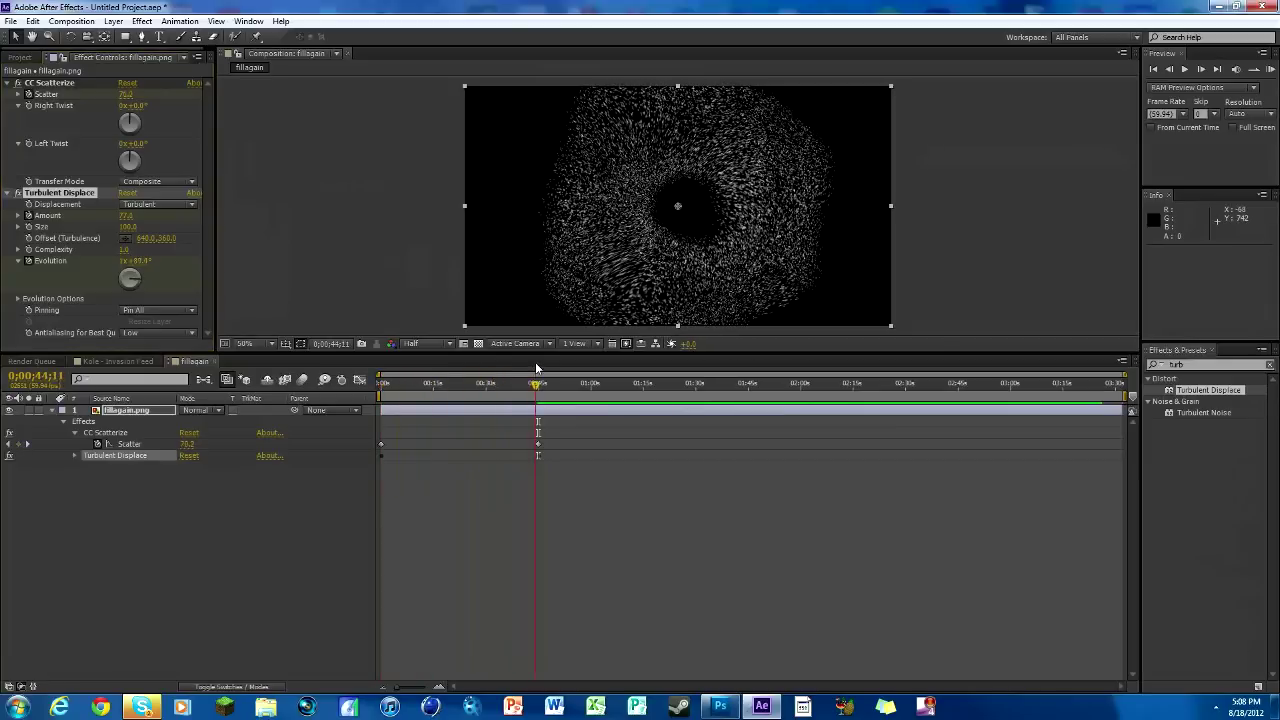
- Add the fillagain composition to the Kole - Invasion Feed timeline beneath Black Bars.png, starting at 0:00:03:22
left_click(138, 361)
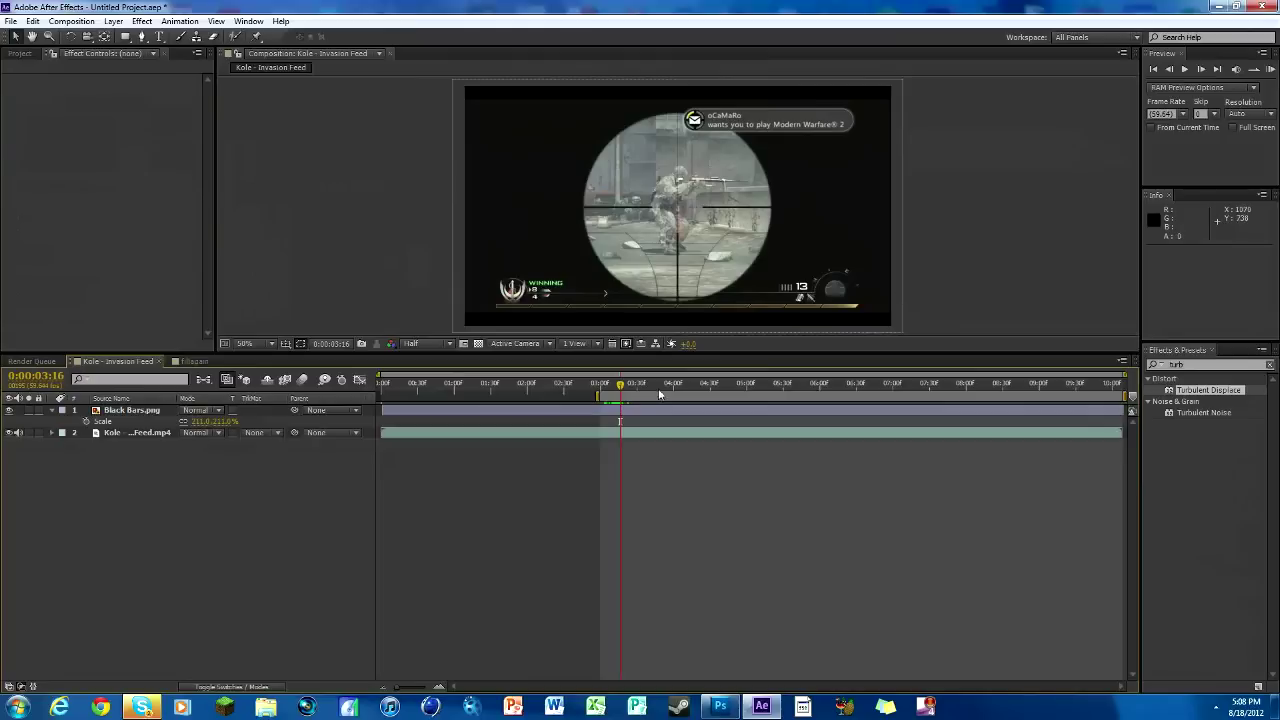
left_click_drag(616, 383, 625, 388)
left_click(1171, 72)
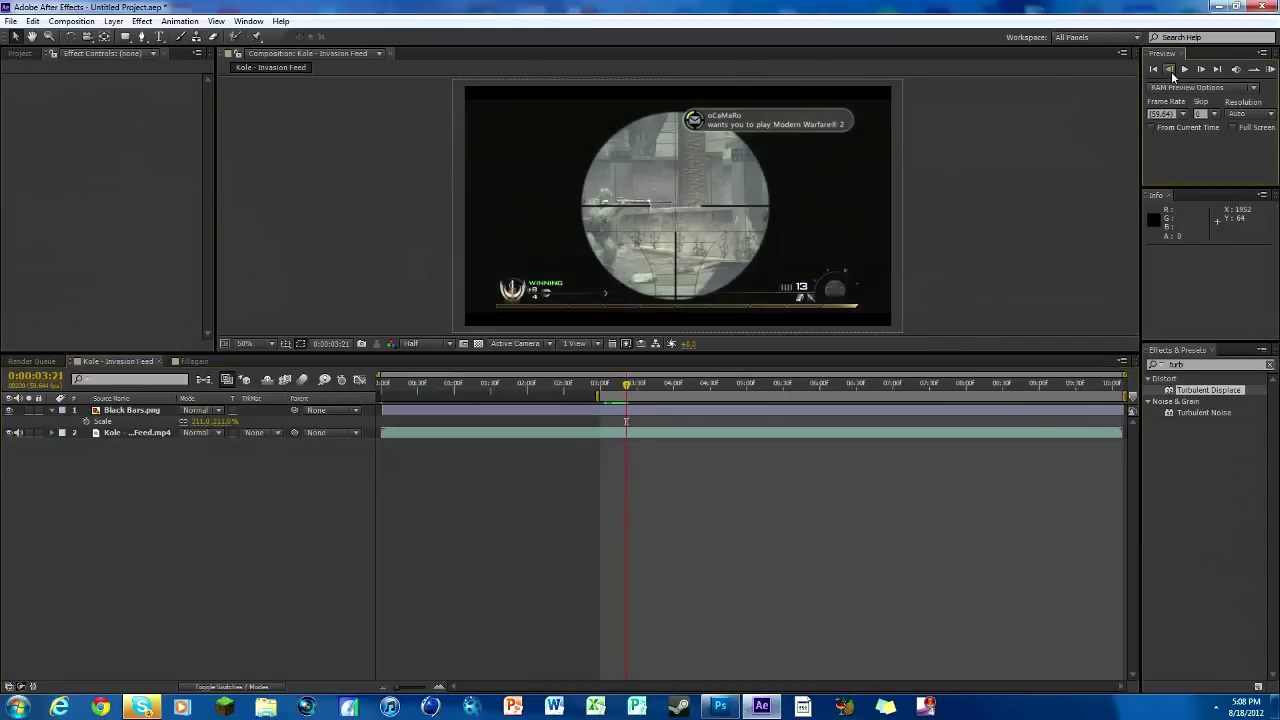
left_click(1197, 72)
left_click(19, 53)
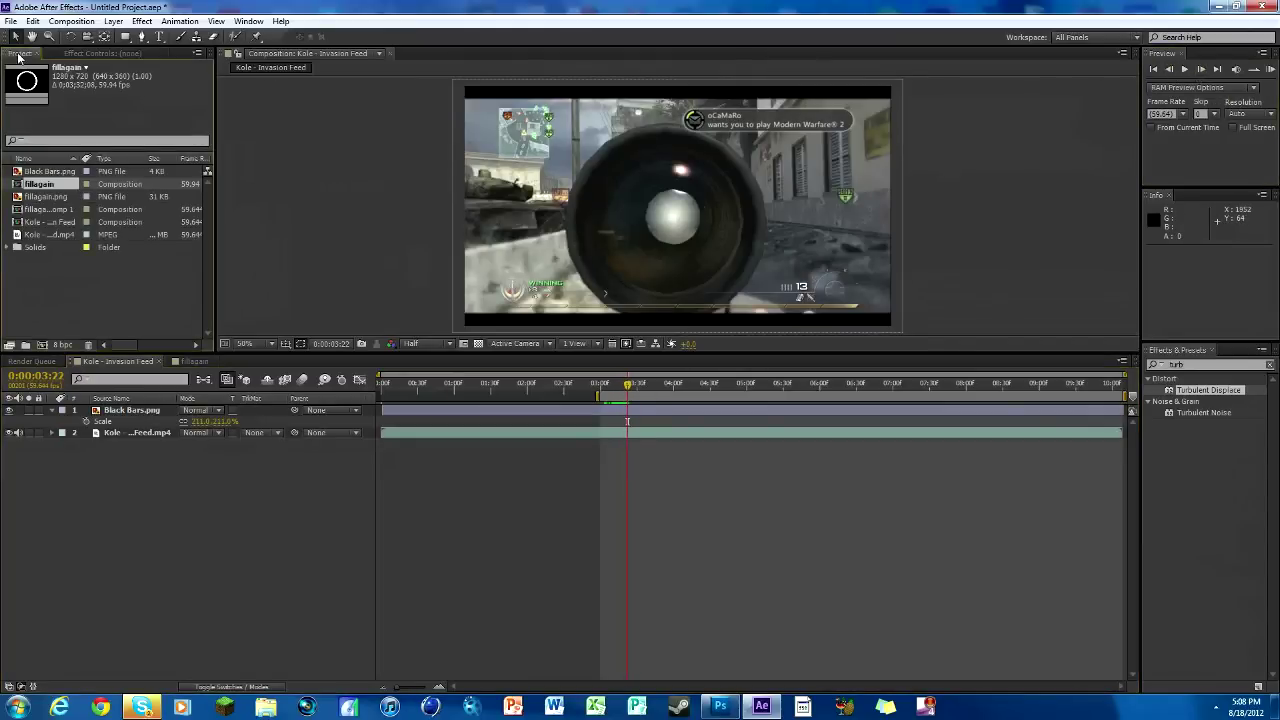
left_click(62, 315)
left_click(38, 186)
left_click_drag(30, 182, 672, 404)
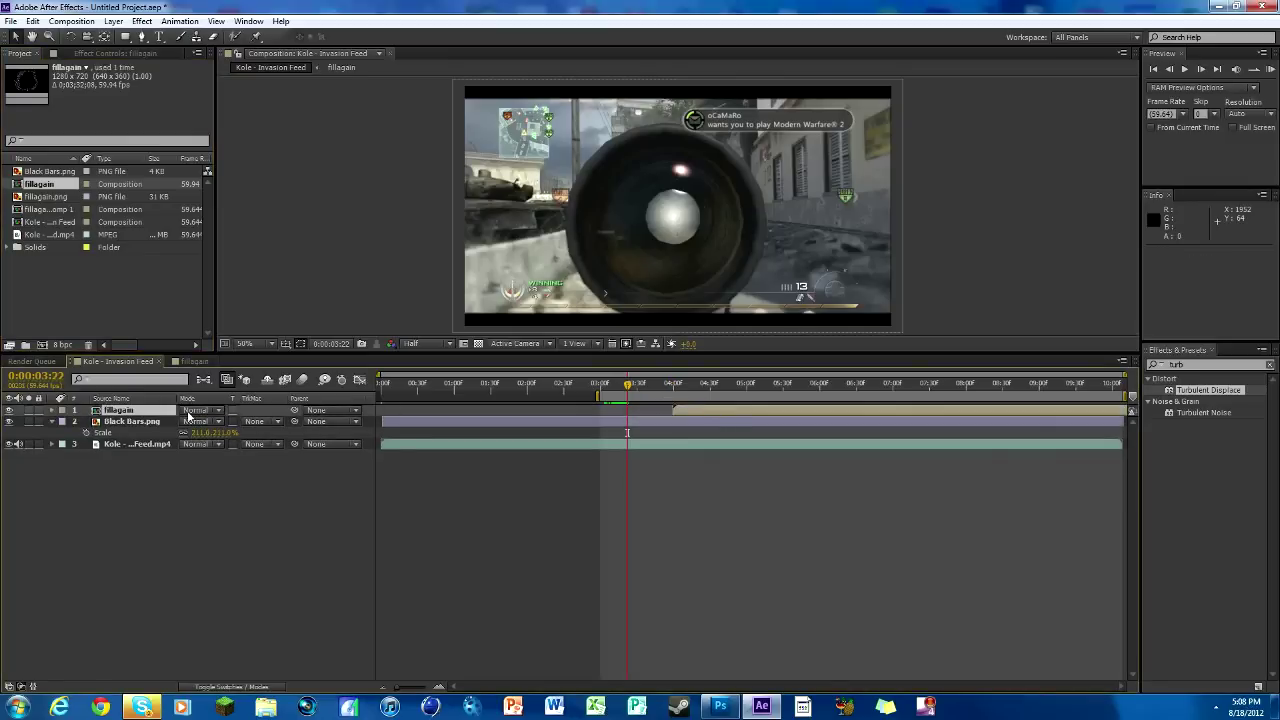
left_click_drag(152, 414, 150, 438)
left_click_drag(692, 431, 655, 436)
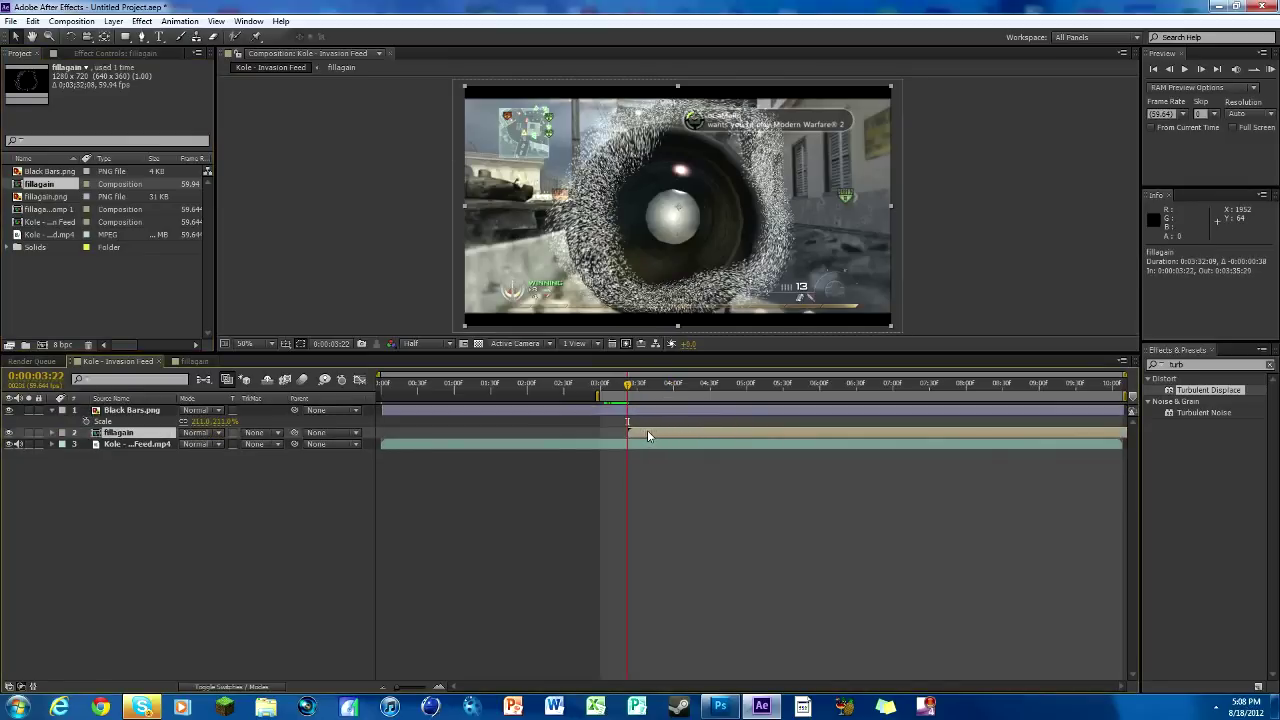
- Keyframe the fillagain layer's Scale from 0% at 0:00:03:22 to 438% at 0:00:03:38
mouse_move(628, 390)
left_mouse_down()
mouse_move(783, 393)
mouse_move(628, 410)
left_mouse_up()
key("s")
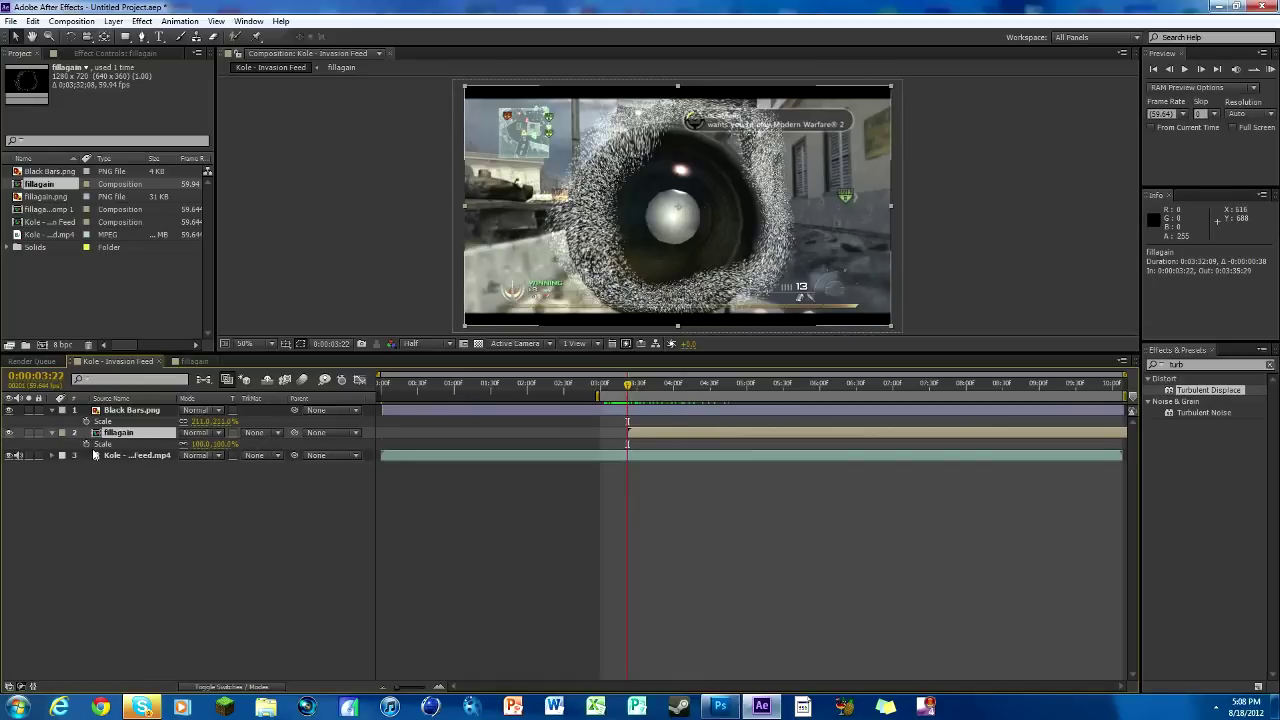
left_click(86, 445)
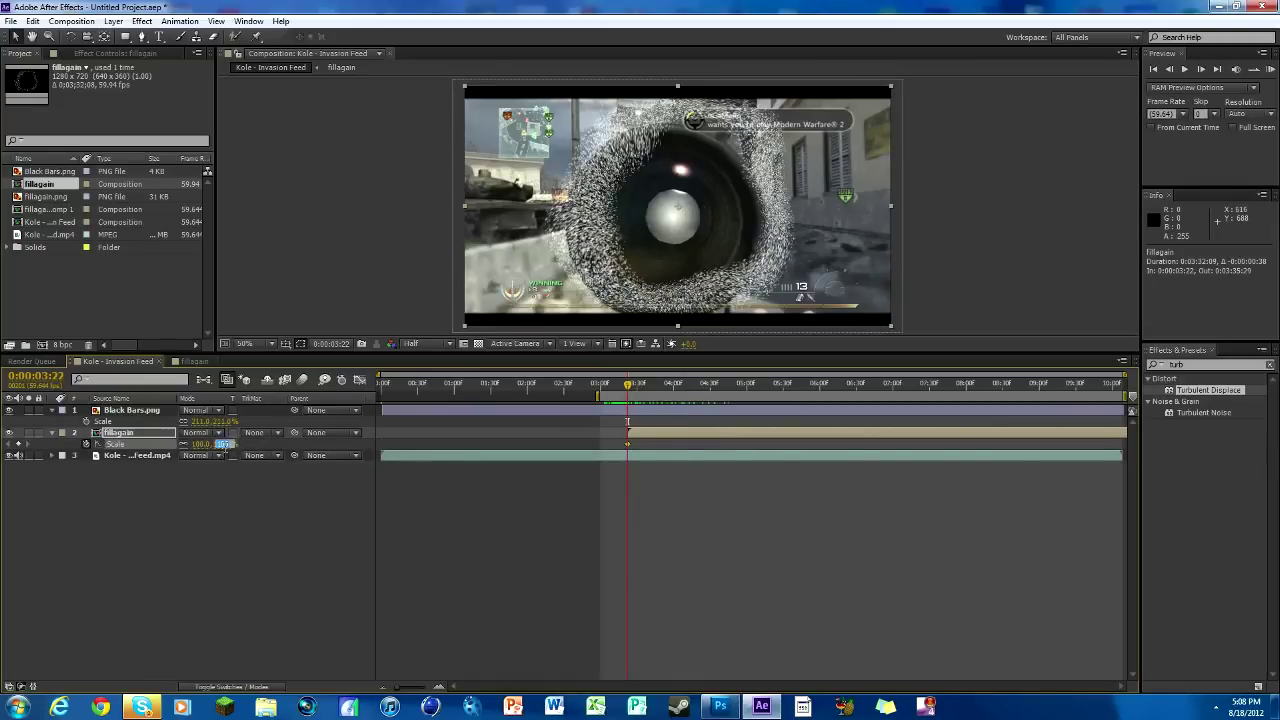
type("0")
key("Return")
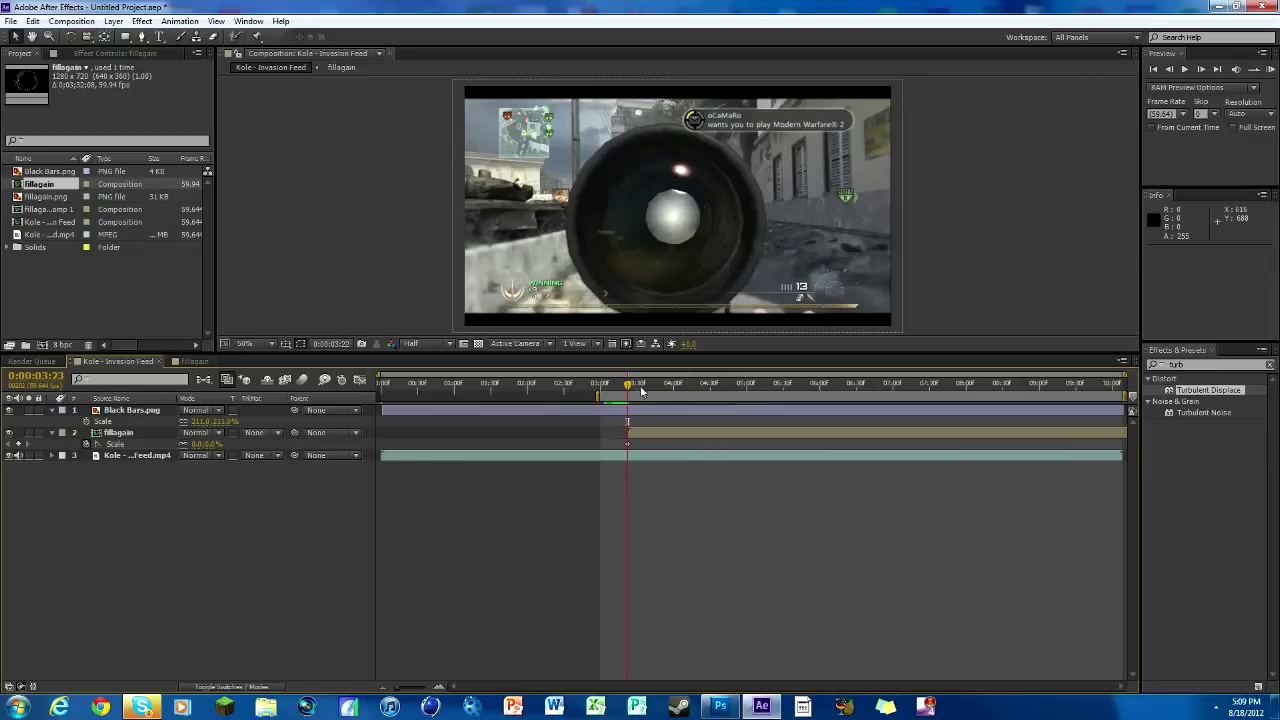
mouse_move(641, 391)
left_mouse_down()
mouse_move(694, 390)
mouse_move(631, 398)
mouse_move(647, 400)
left_mouse_up()
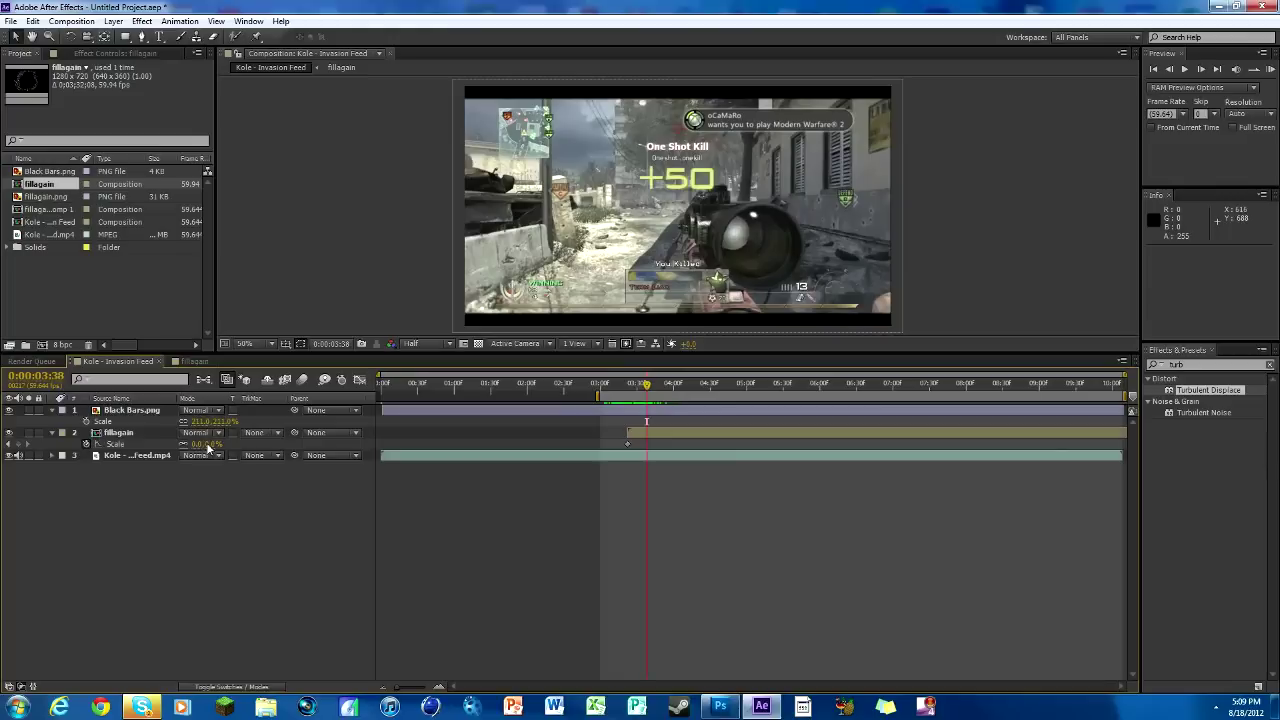
left_click_drag(206, 445, 453, 412)
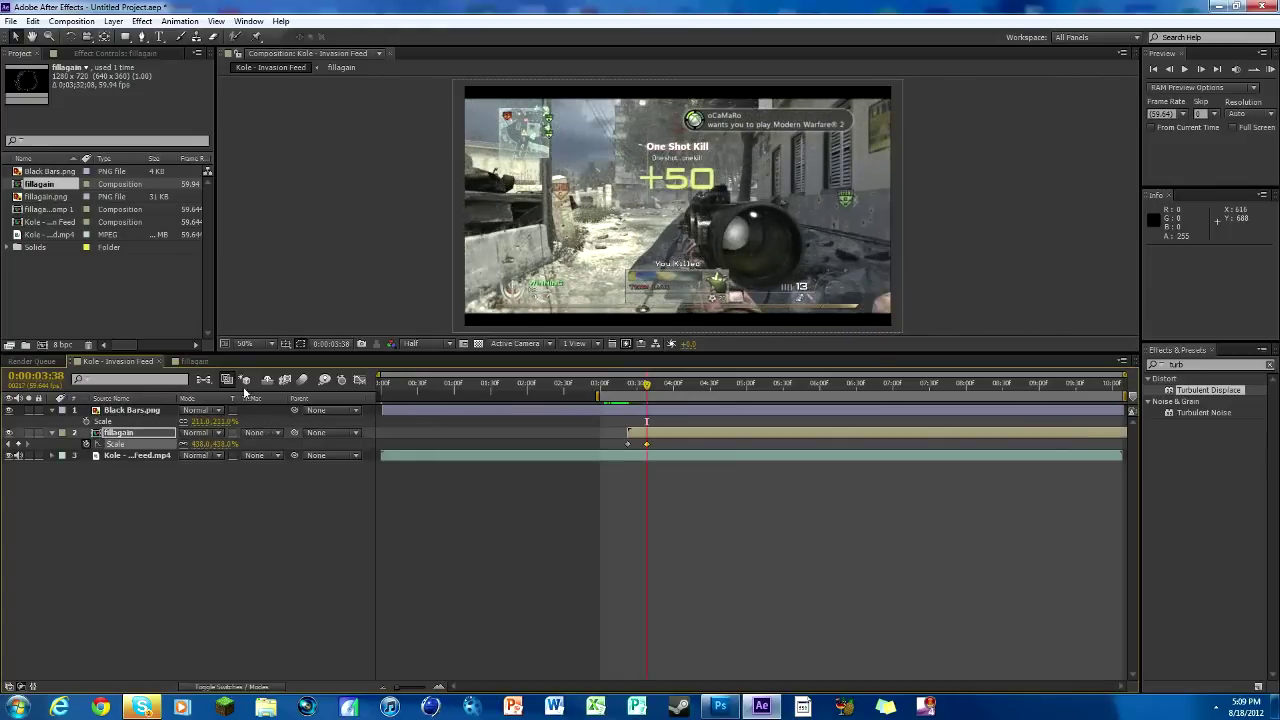
- In the fillagain composition, move the end keyframes of Scatter, Amount and Evolution to about 0;00;07;24, and check the ring over the gameplay clip
left_click(192, 362)
left_click(538, 444)
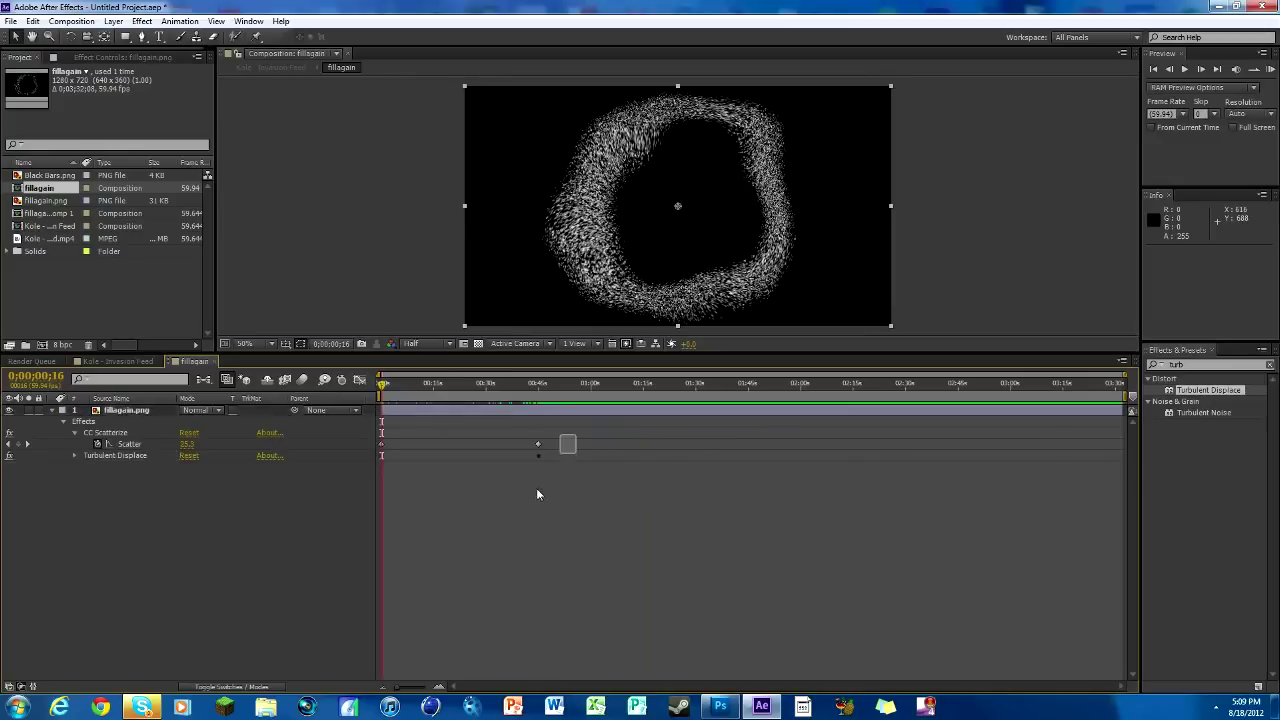
left_click_drag(537, 444, 408, 444)
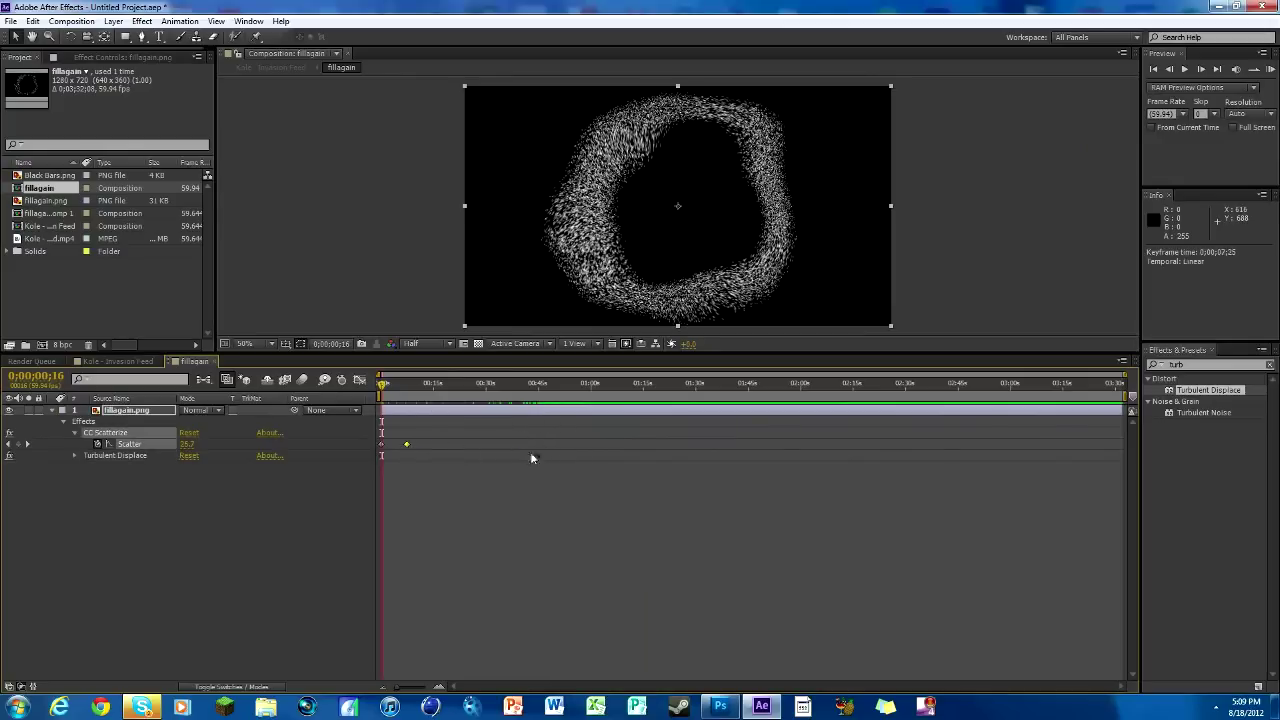
left_click(524, 414)
key("u")
key("u")
left_click_drag(549, 451, 404, 458)
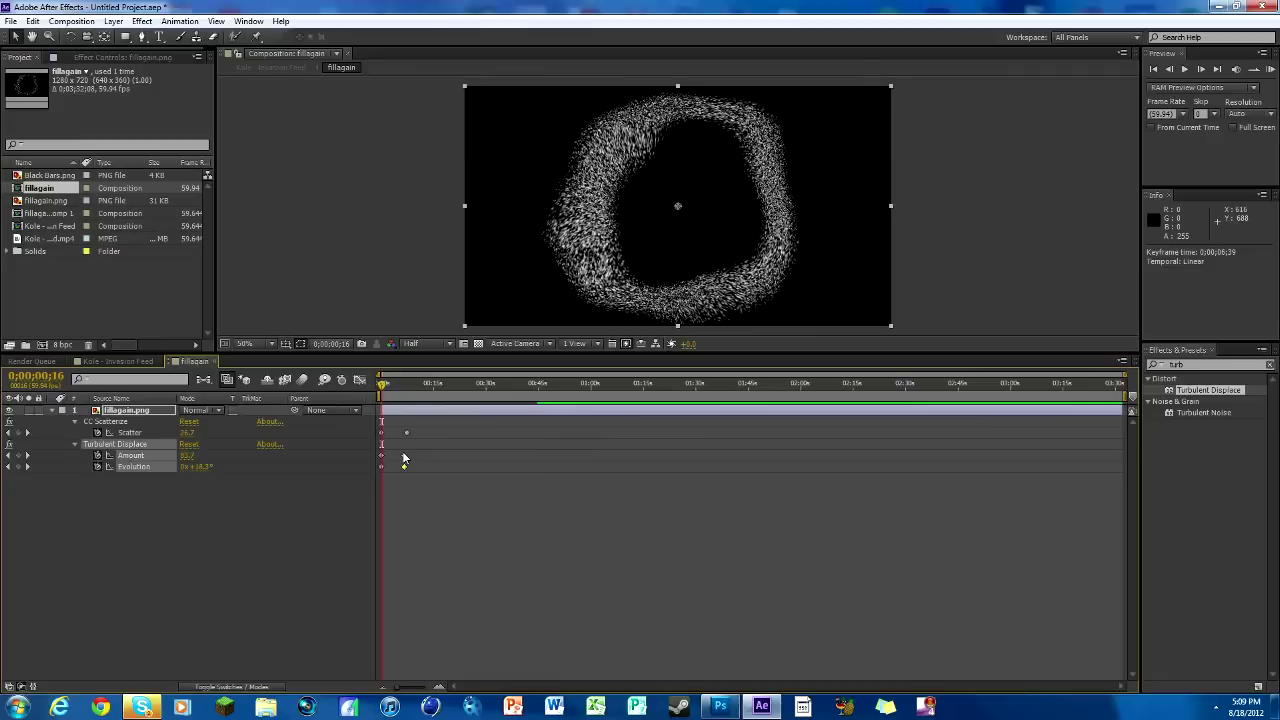
left_click(528, 397)
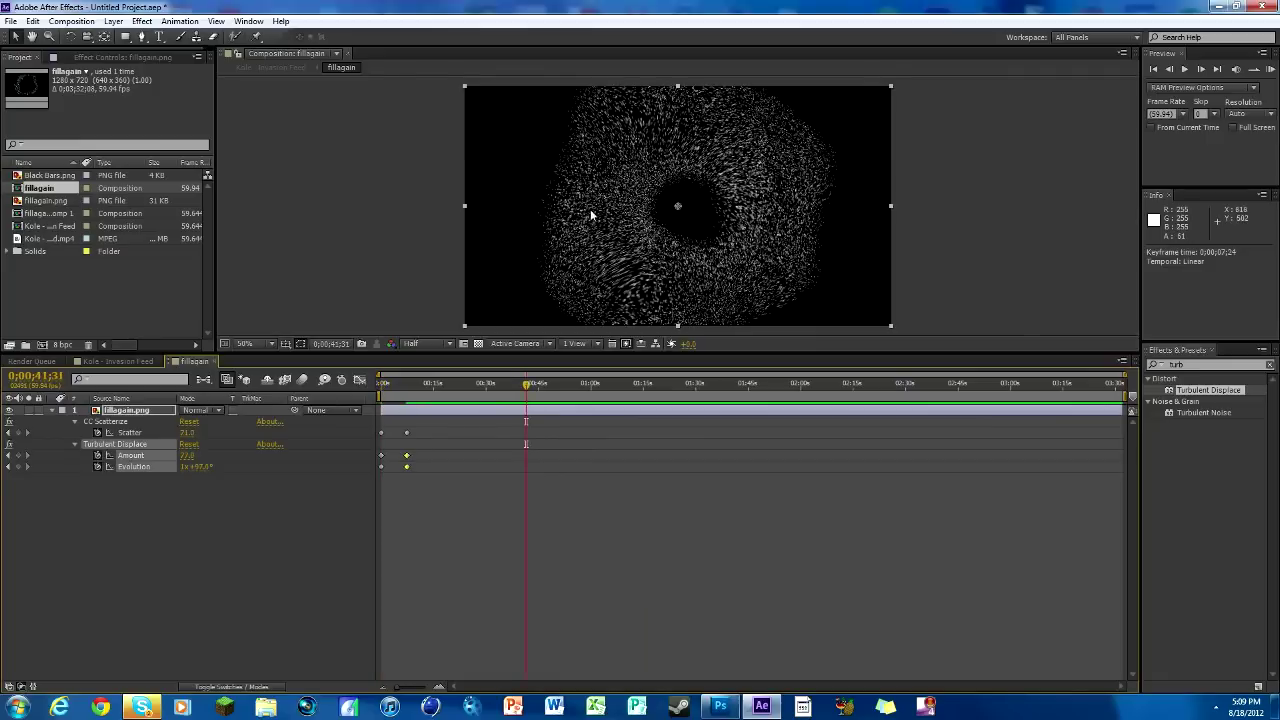
key("Home")
left_click(118, 361)
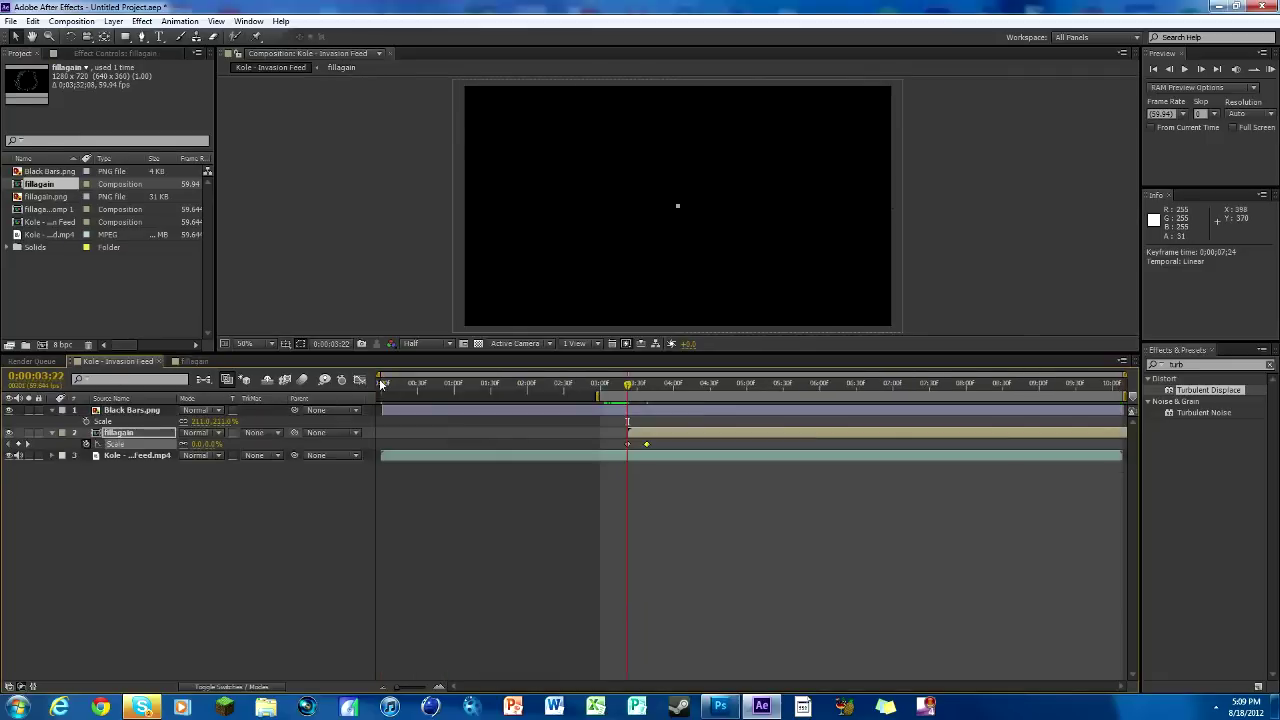
left_click_drag(634, 394, 633, 394)
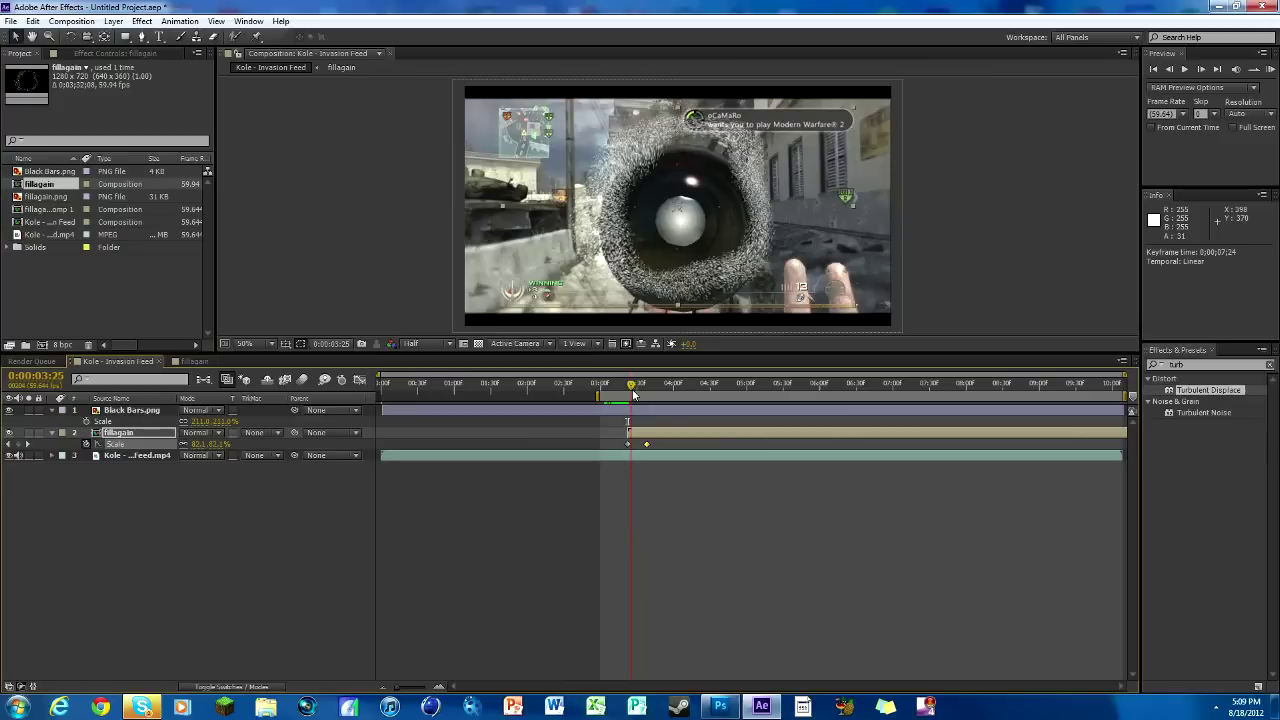
- Search the effects for "fill" and apply the Fill effect to the fillagain.png layer
left_click(197, 361)
left_click(1196, 368)
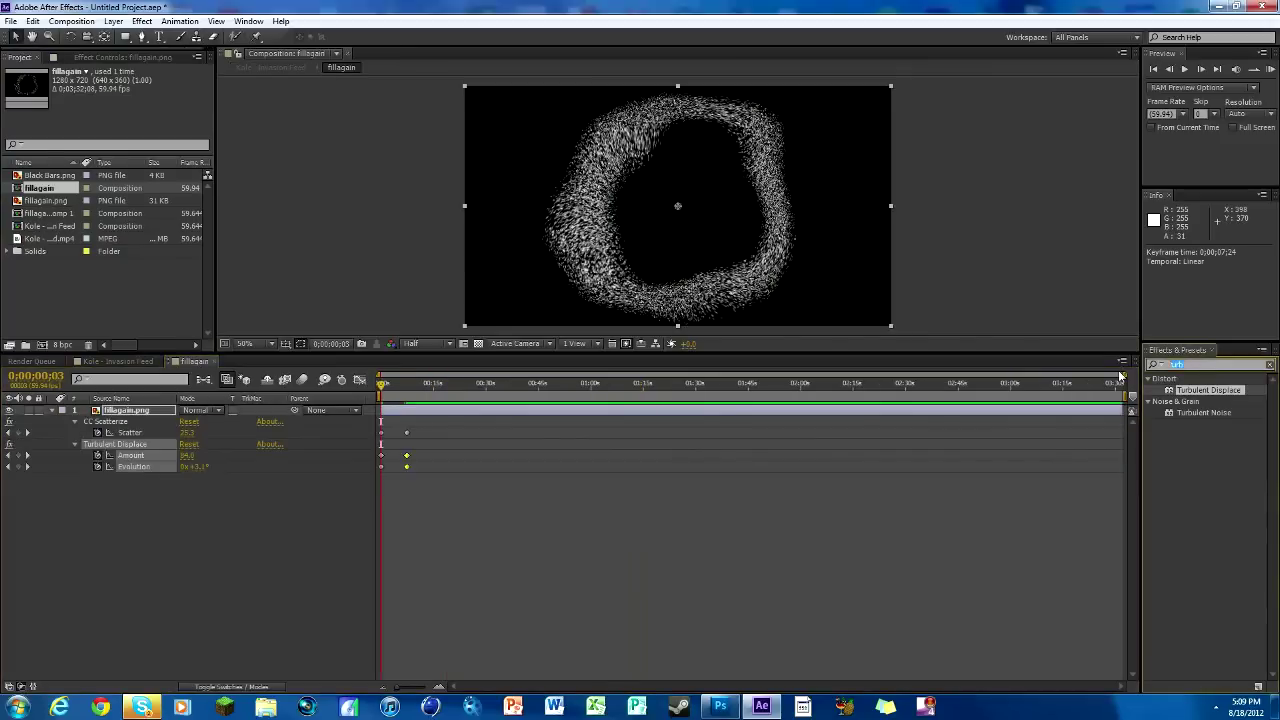
type("fill")
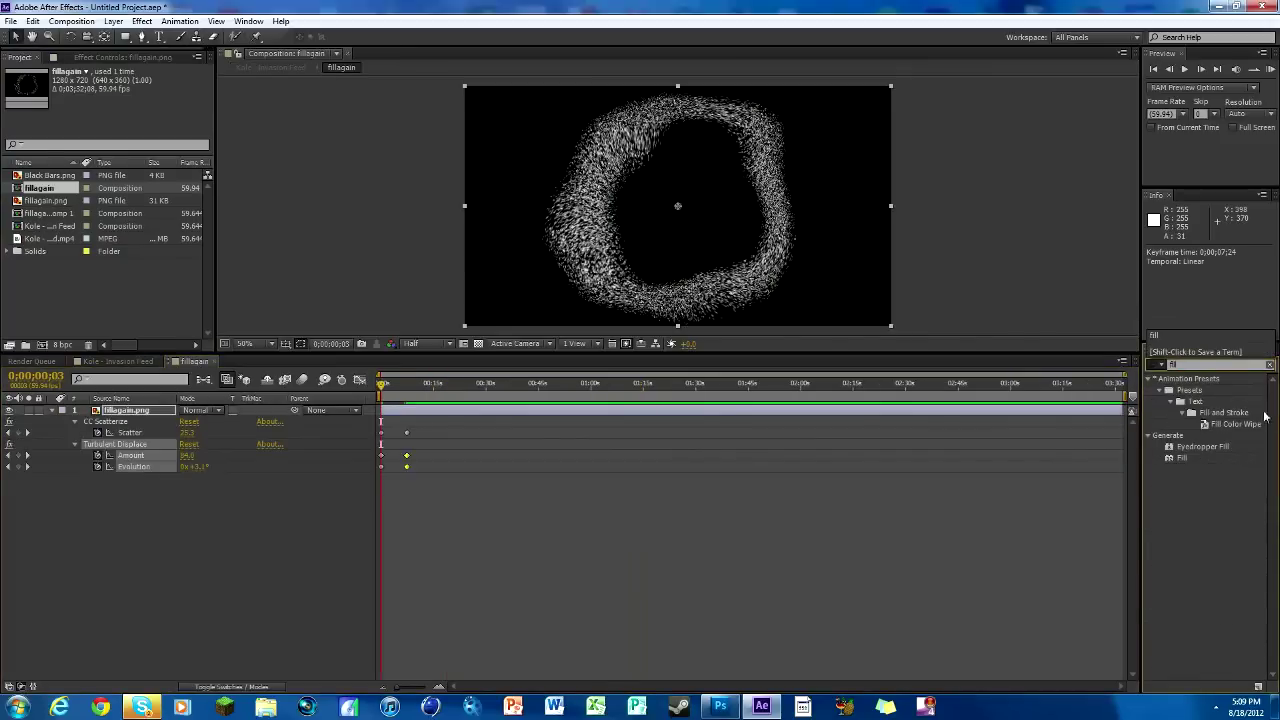
left_click(1190, 459)
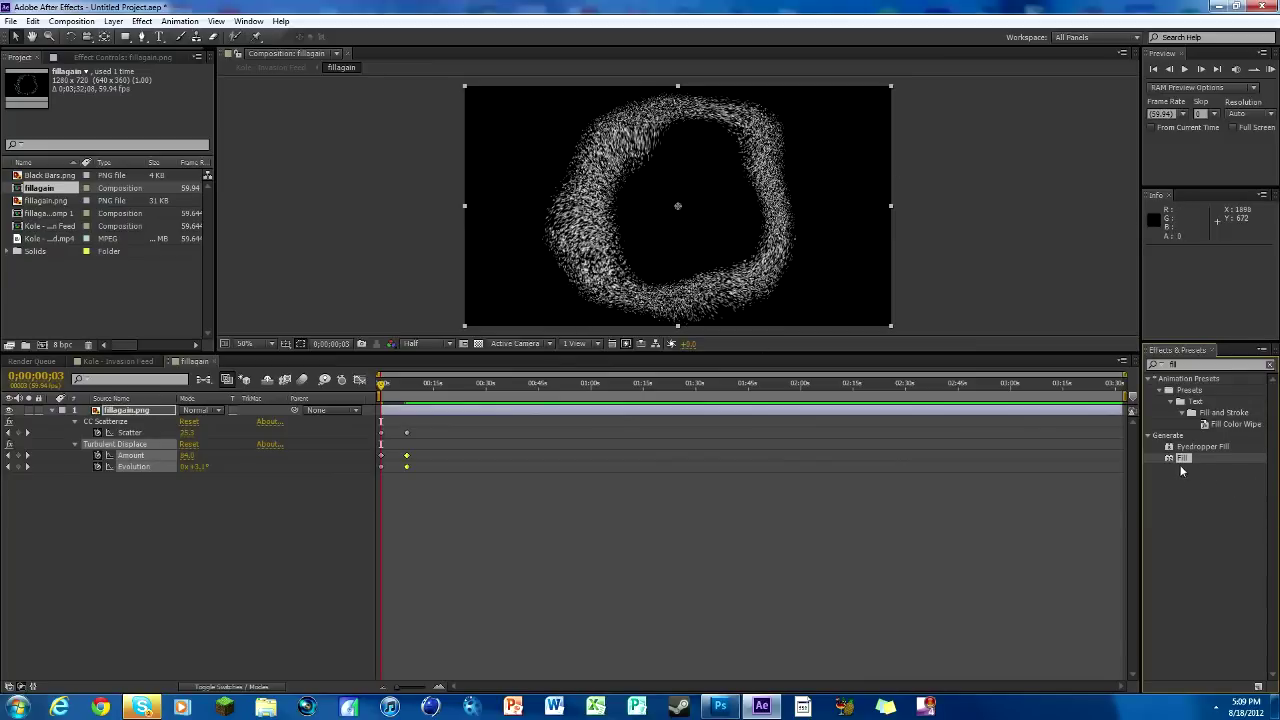
left_click_drag(1175, 467, 457, 412)
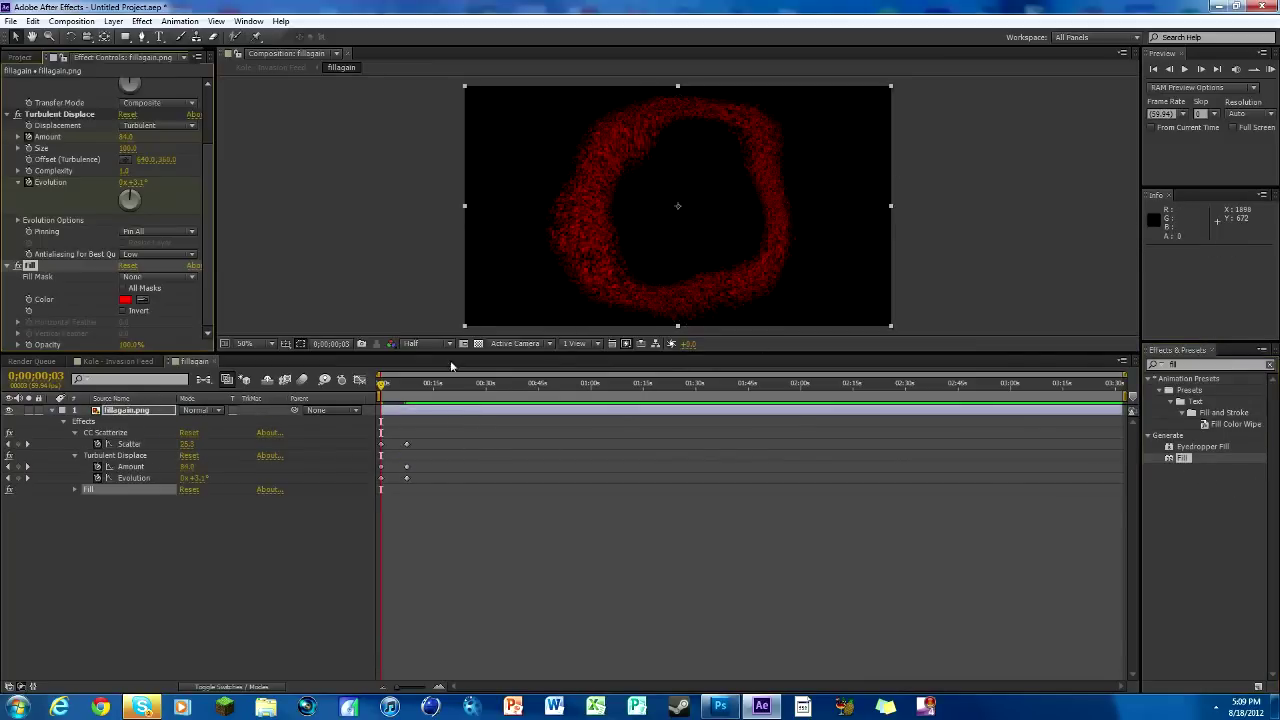
- Set the Fill effect's color to a bright yellow
left_click(128, 302)
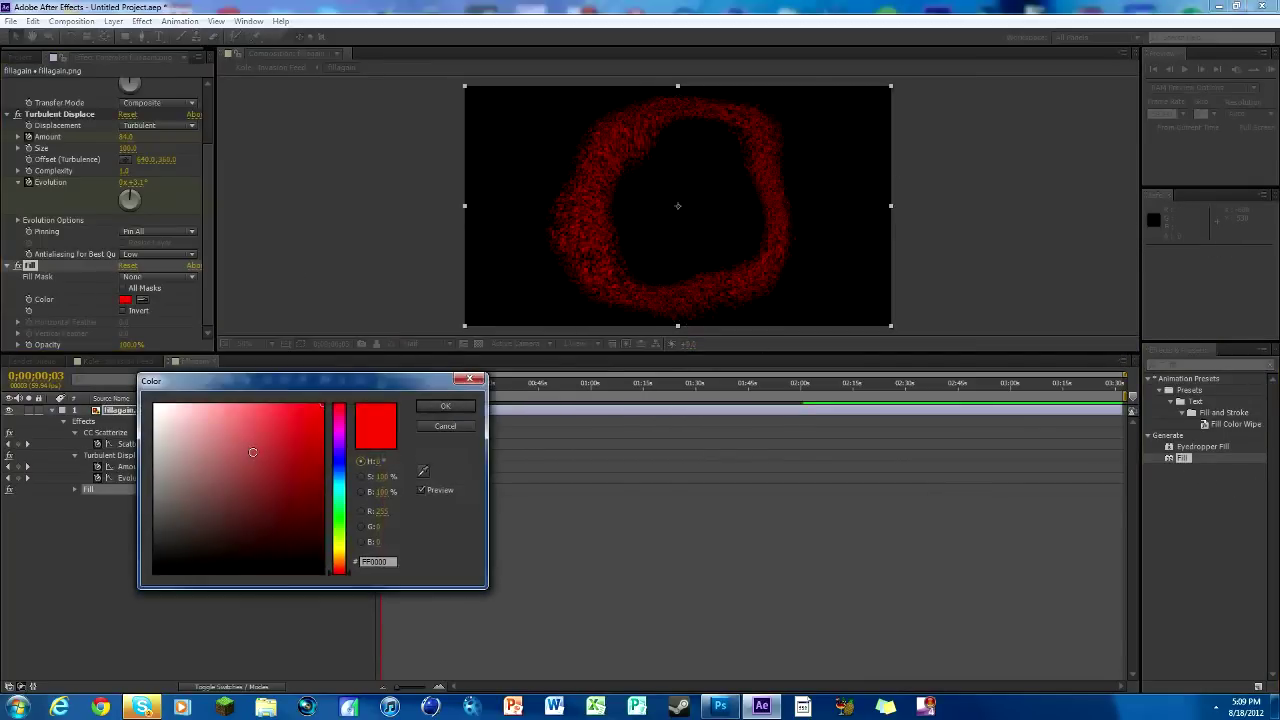
left_click_drag(340, 480, 336, 553)
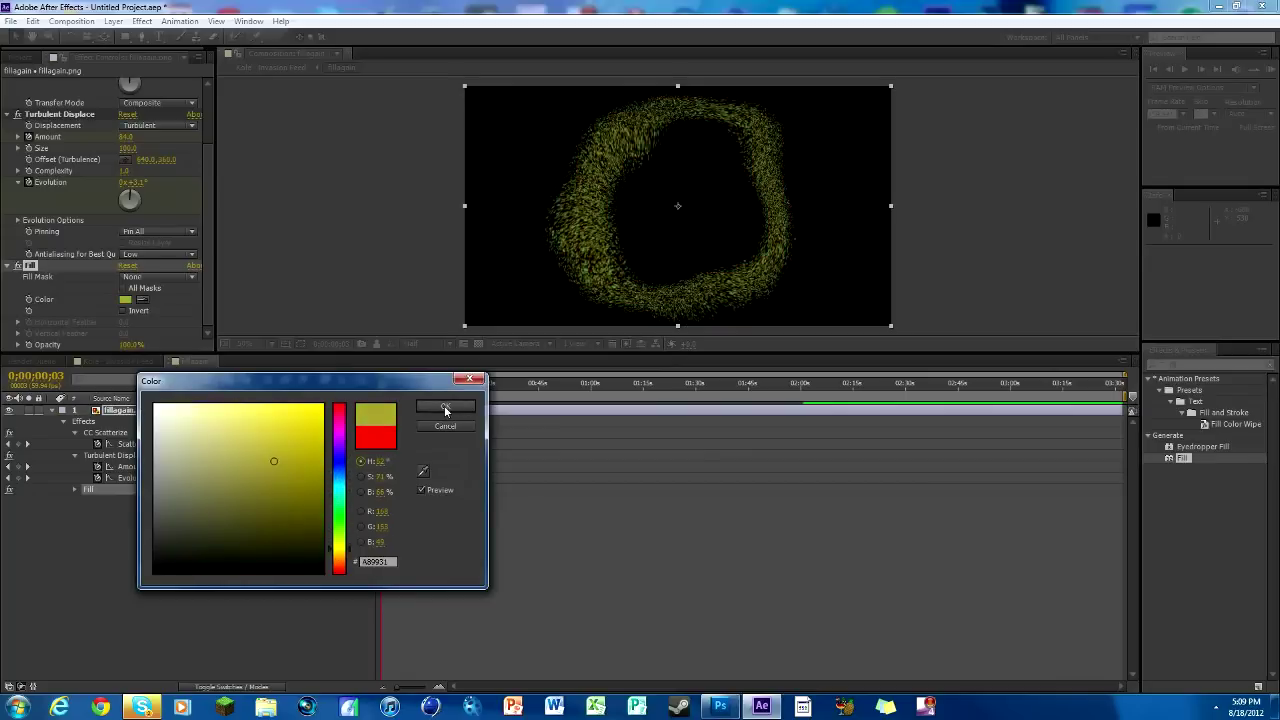
left_click(278, 416)
left_click(445, 407)
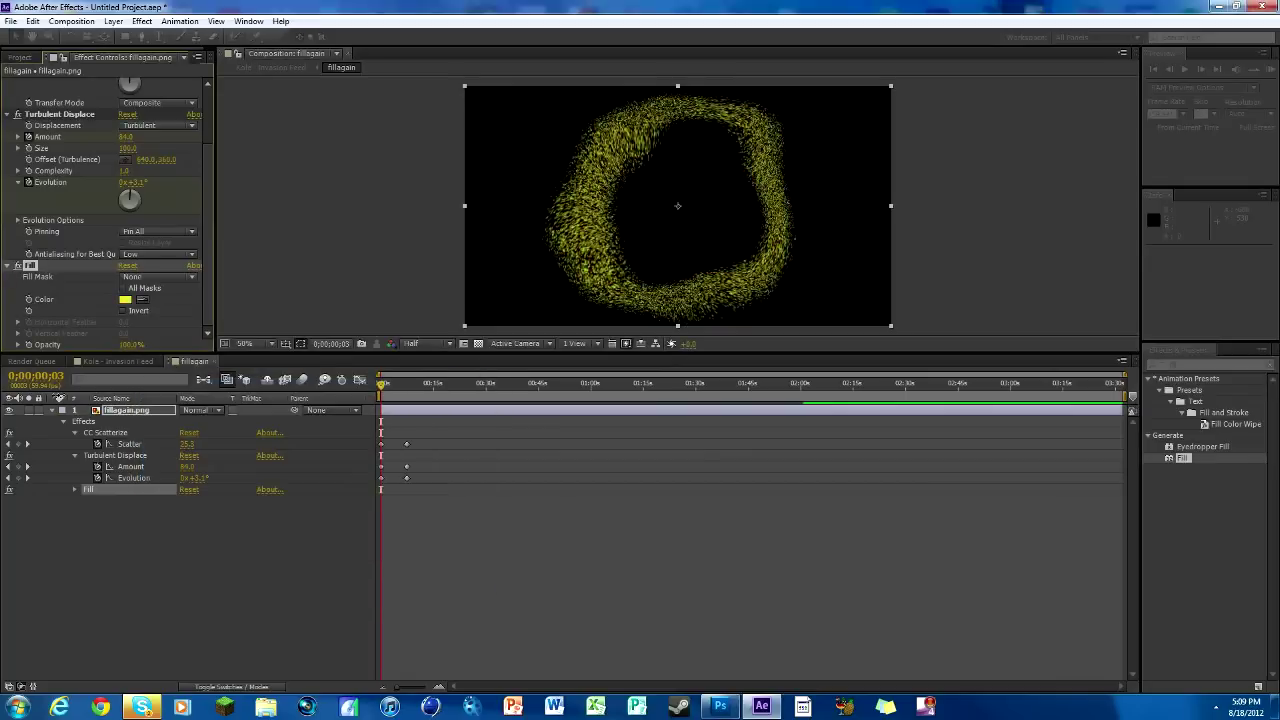
- In the Kole - Invasion Feed composition, center the fillagain ring on the scope lens at 0:00:03:23, at position 626, 394
left_click(118, 361)
mouse_move(630, 390)
left_mouse_down()
mouse_move(649, 393)
mouse_move(631, 400)
left_mouse_up()
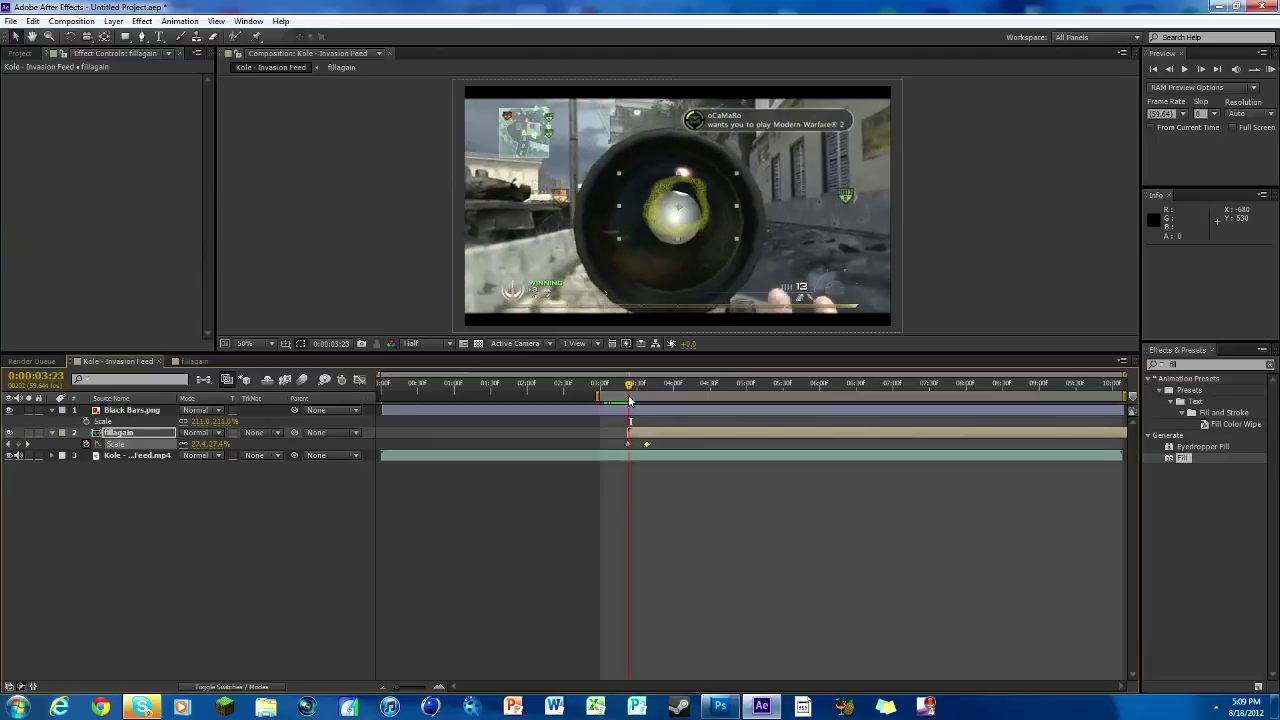
left_click_drag(688, 232, 681, 249)
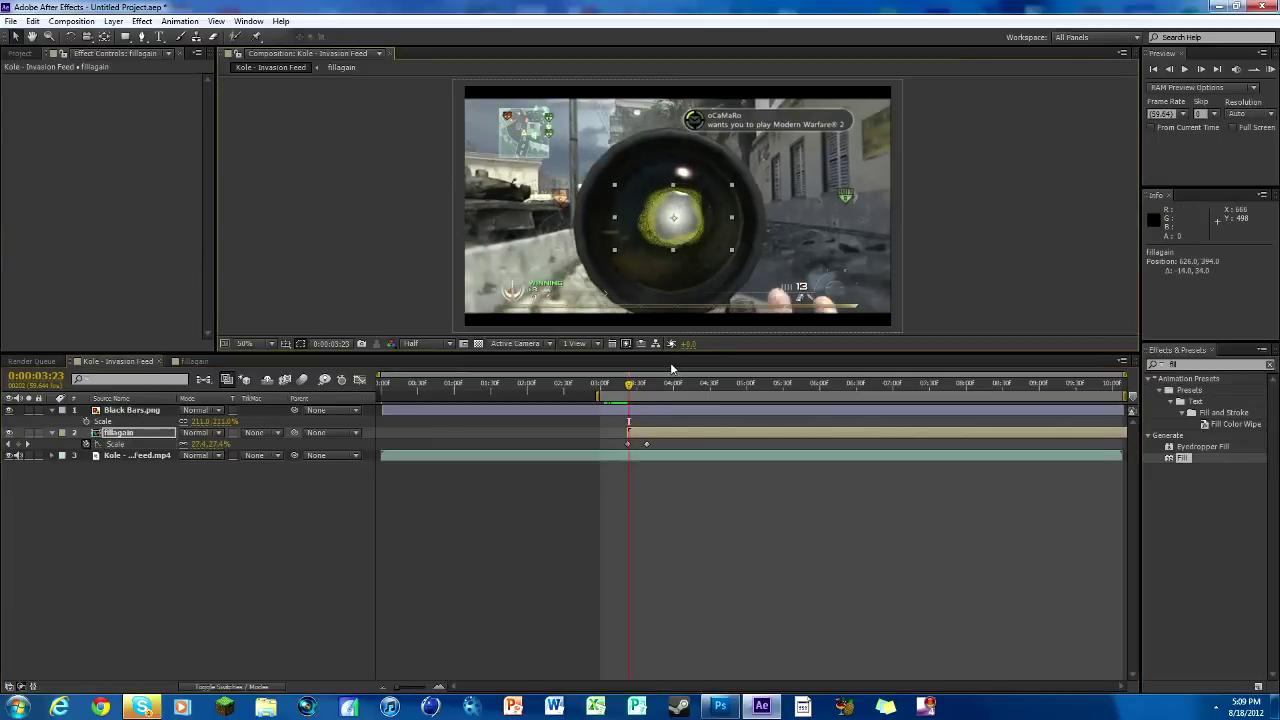
mouse_move(630, 384)
left_mouse_down()
mouse_move(687, 386)
mouse_move(629, 386)
left_mouse_up()
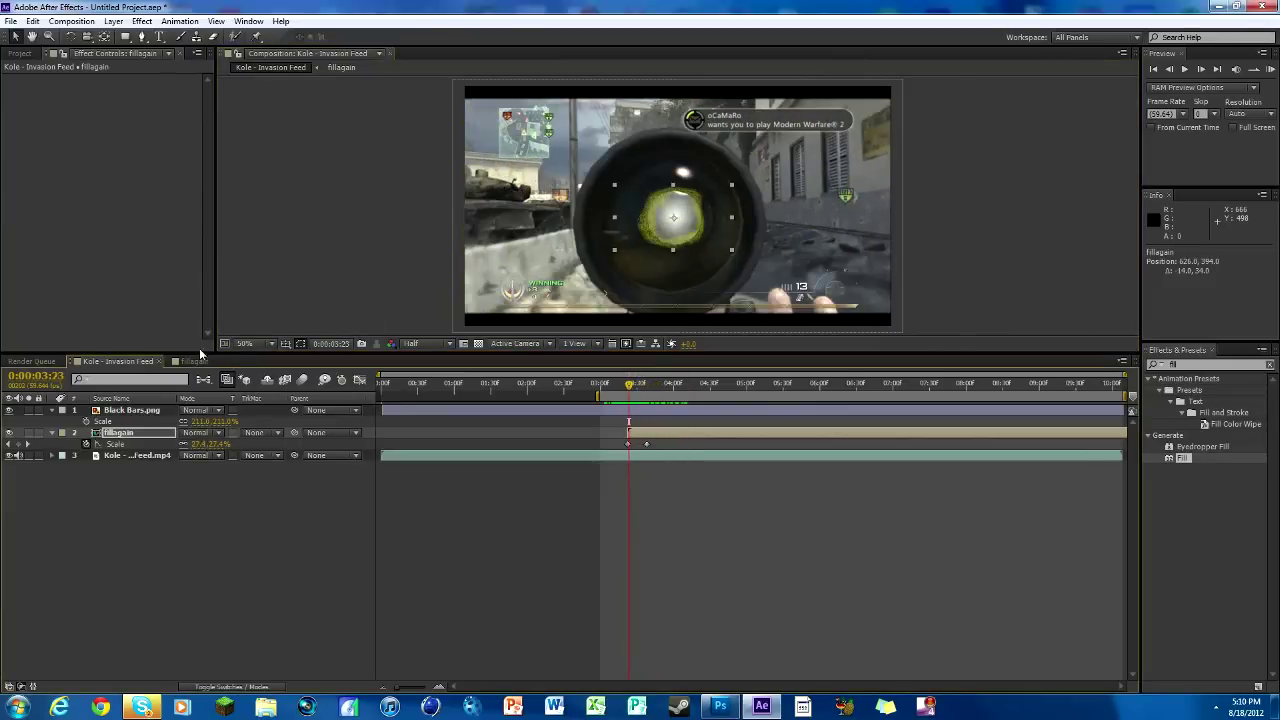
- Delete CC Scatterize, Turbulent Displace and Fill from the fillagain.png layer, and scrub through the plain ring's animation over the gameplay clip
left_click(190, 361)
left_click(105, 433)
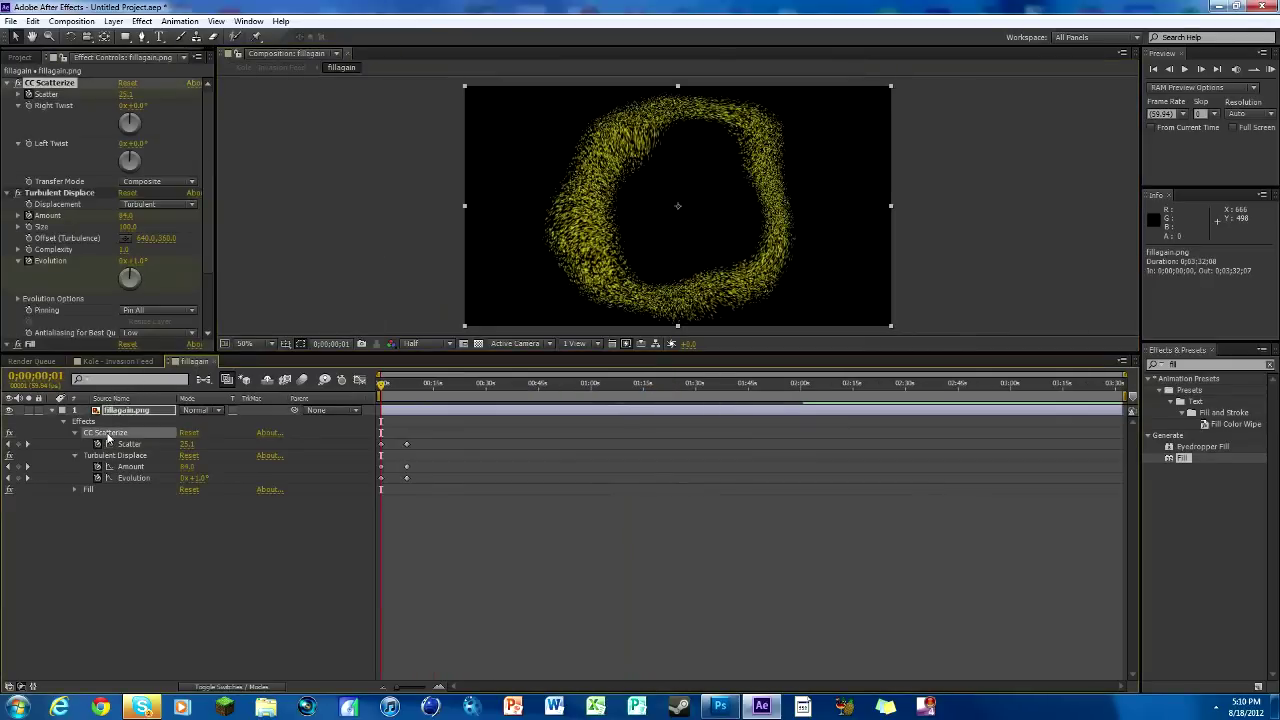
key("Delete")
left_click(106, 434)
key("Delete")
left_click(107, 436)
key("Delete")
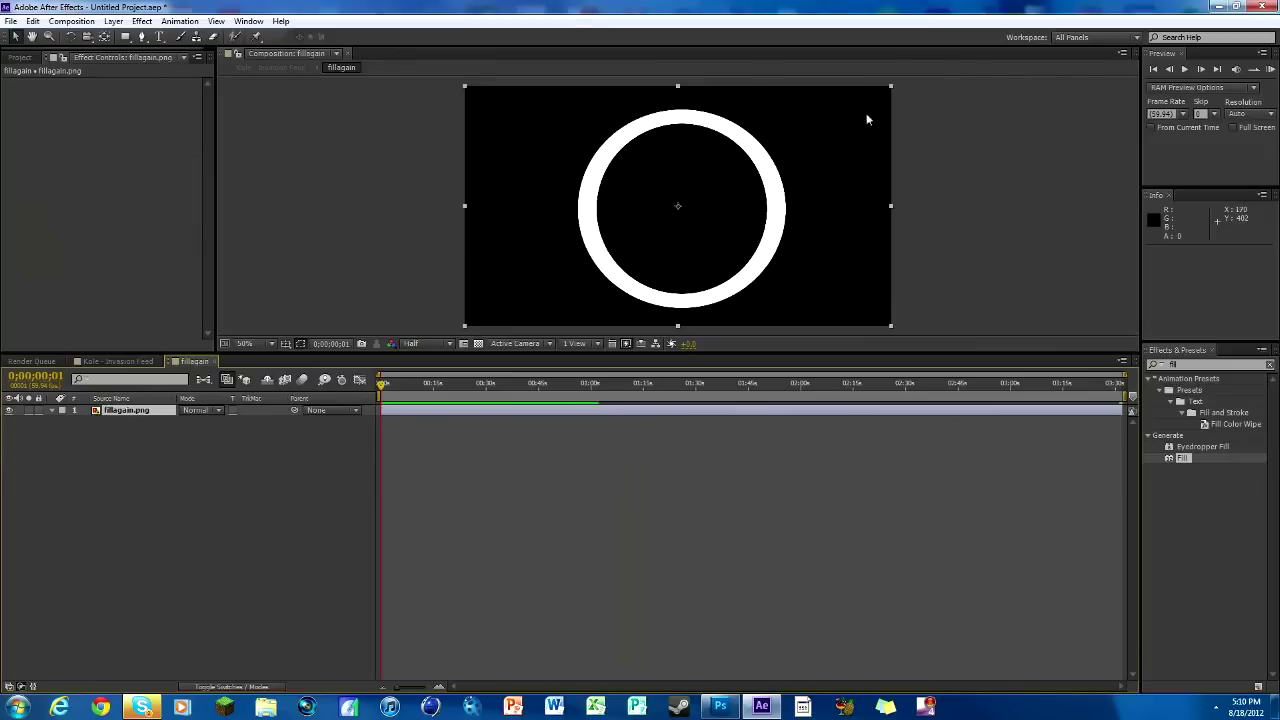
left_click(118, 361)
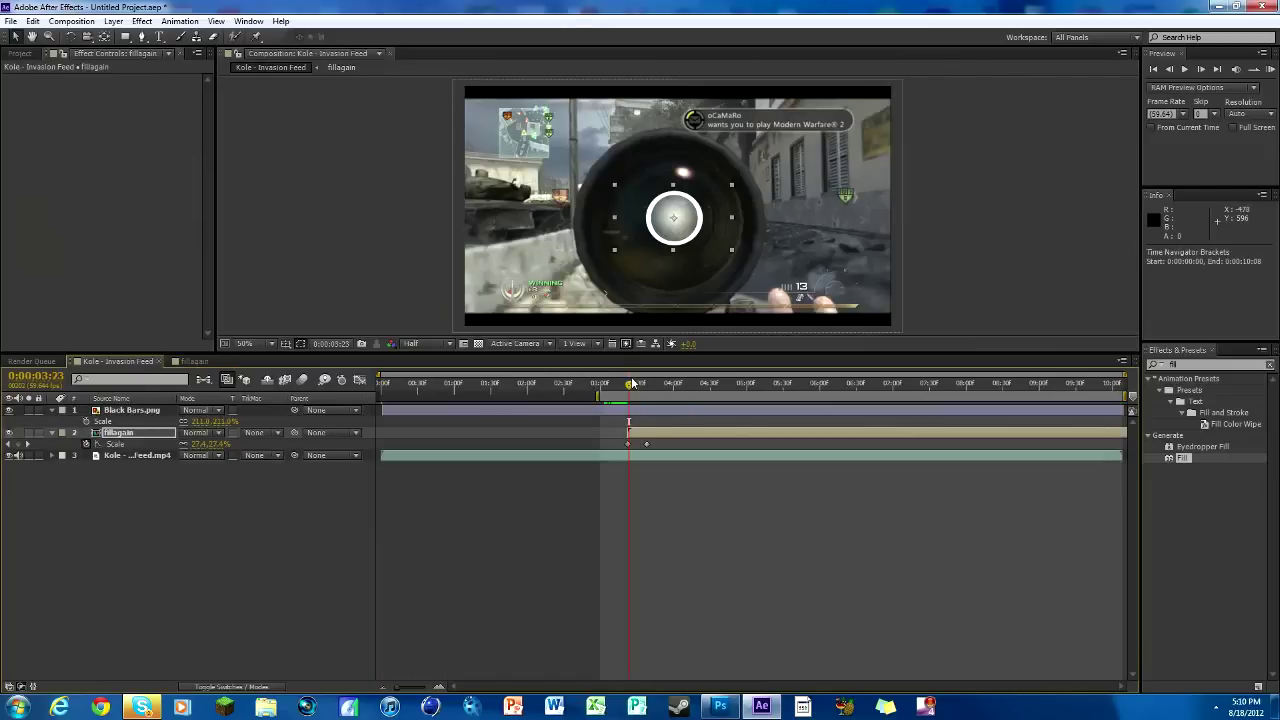
mouse_move(629, 392)
left_mouse_down()
mouse_move(668, 392)
mouse_move(637, 390)
left_mouse_up()
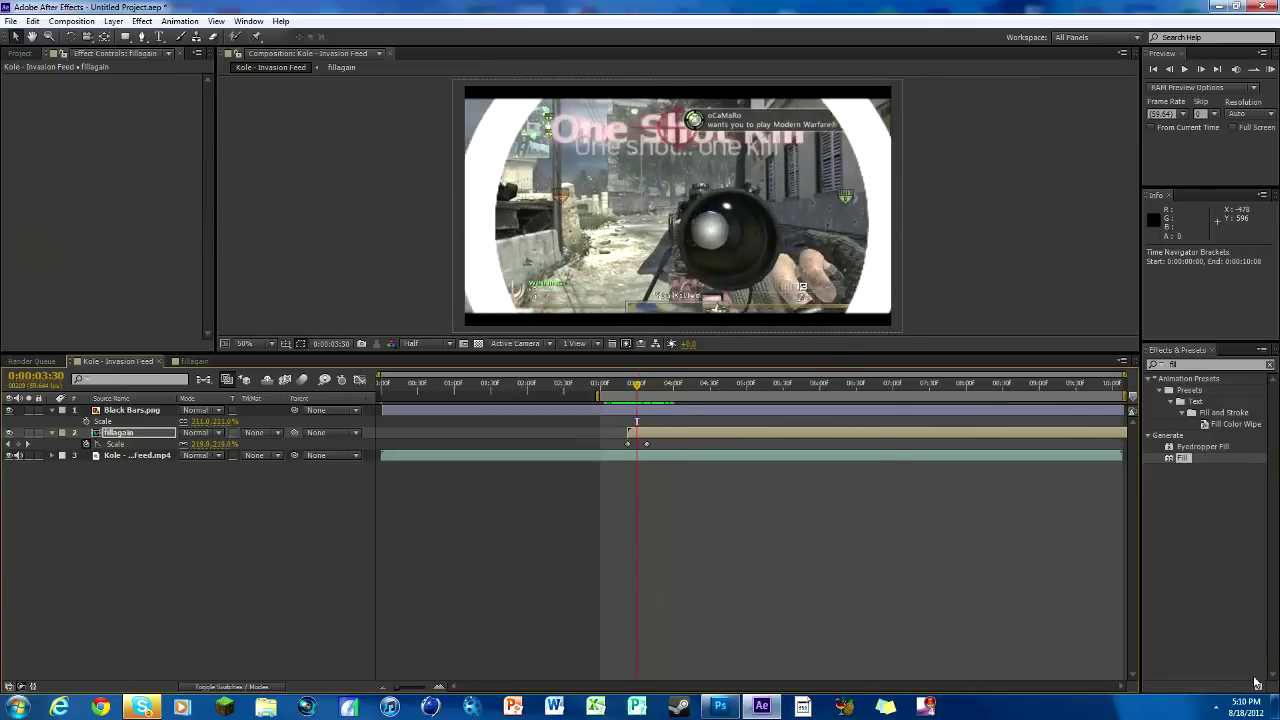